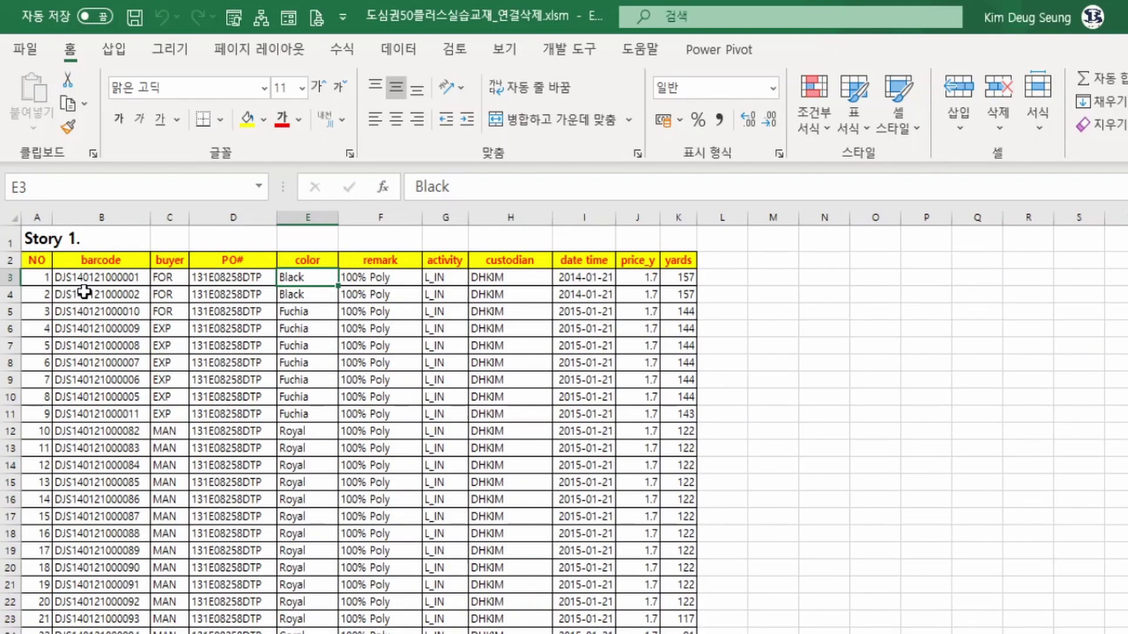
# - Examine the extent of the Story 1 table by selecting from the NO header across to yards and down to the last row
pyautogui.click(88, 280)
pyautogui.click(47, 260)
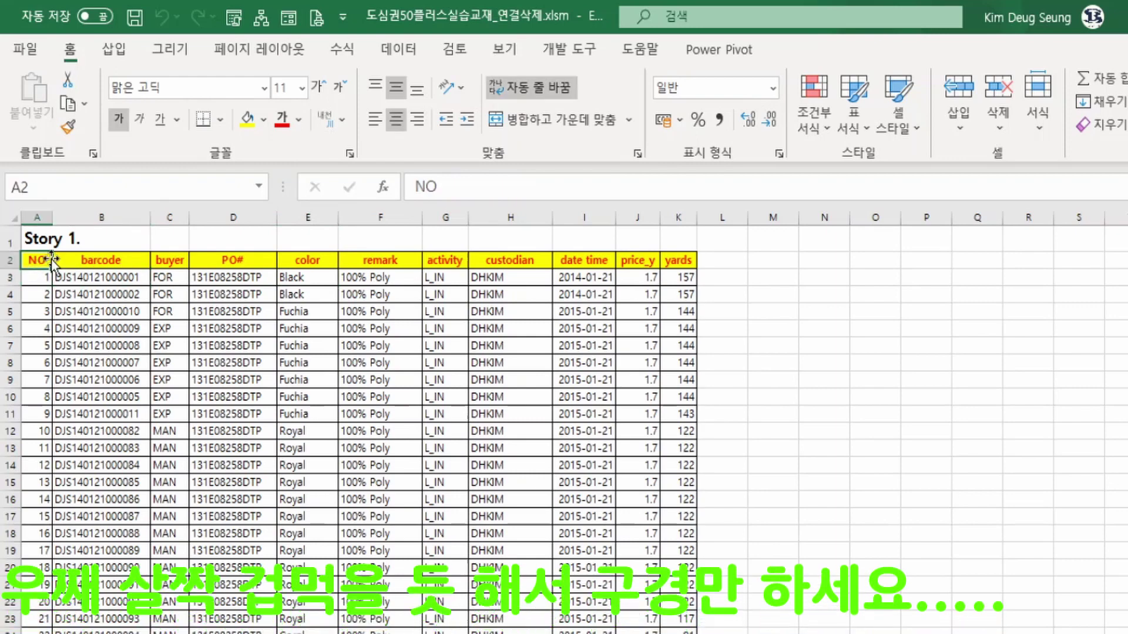
pyautogui.hotkey('shift', 'Right')
pyautogui.hotkey('shift', 'Right')
pyautogui.hotkey('shift', 'Right')
pyautogui.hotkey('shift', 'Right')
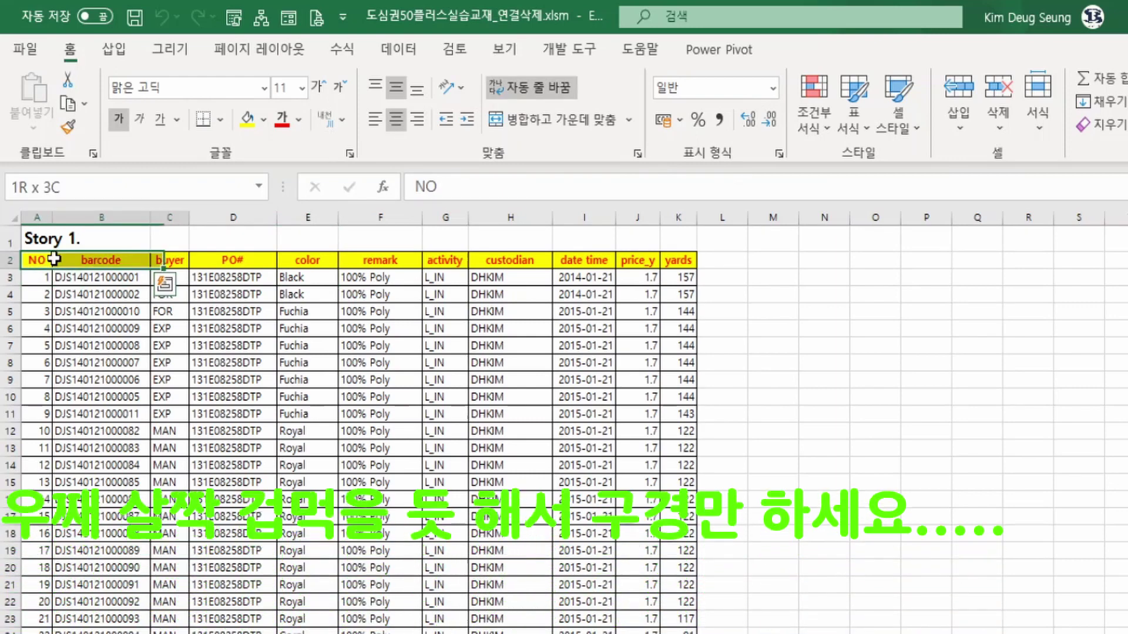
pyautogui.hotkey('shift', 'Right')
pyautogui.hotkey('shift', 'Right')
pyautogui.hotkey('shift', 'Right')
pyautogui.hotkey('shift', 'Right')
pyautogui.hotkey('shift', 'Right')
pyautogui.hotkey('shift', 'Right')
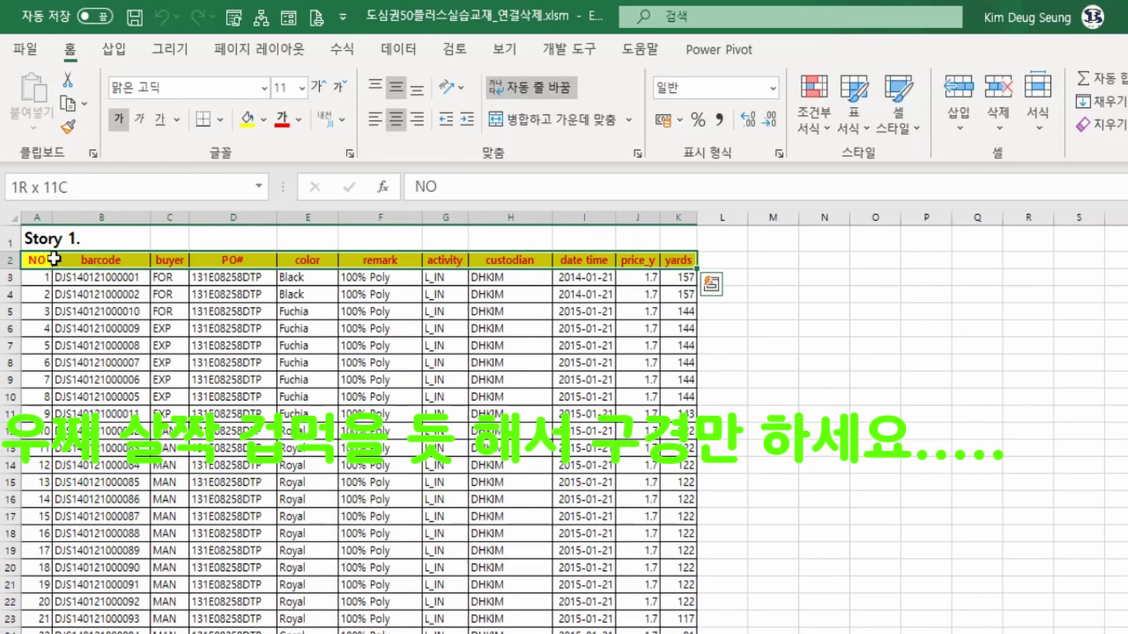
pyautogui.hotkey('ctrl', 'shift', 'Down')
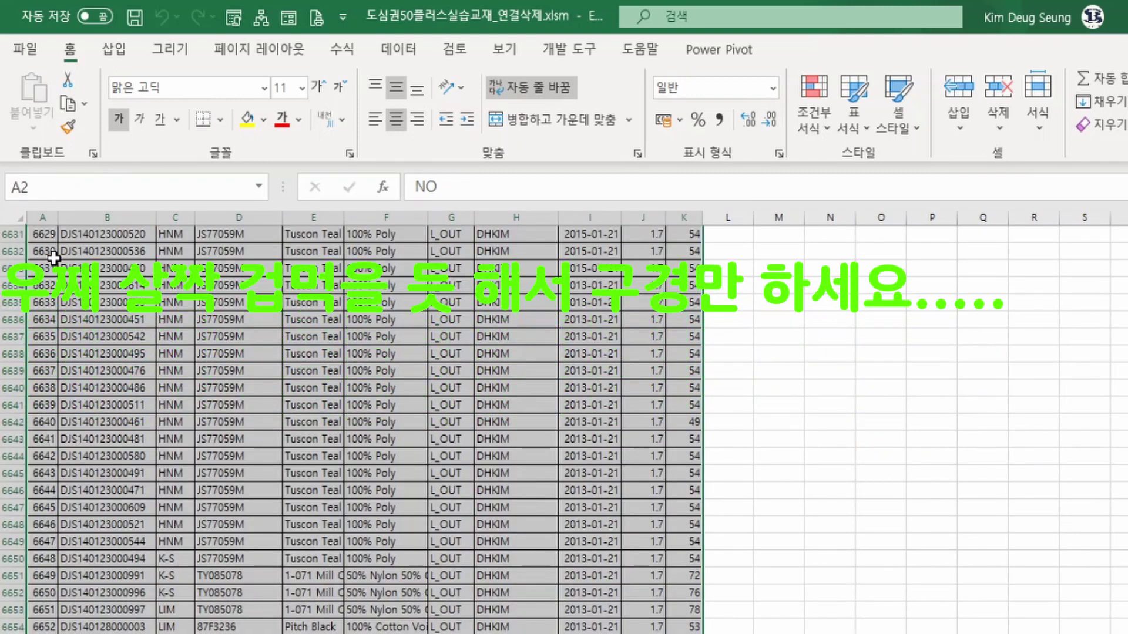
pyautogui.press('Down')
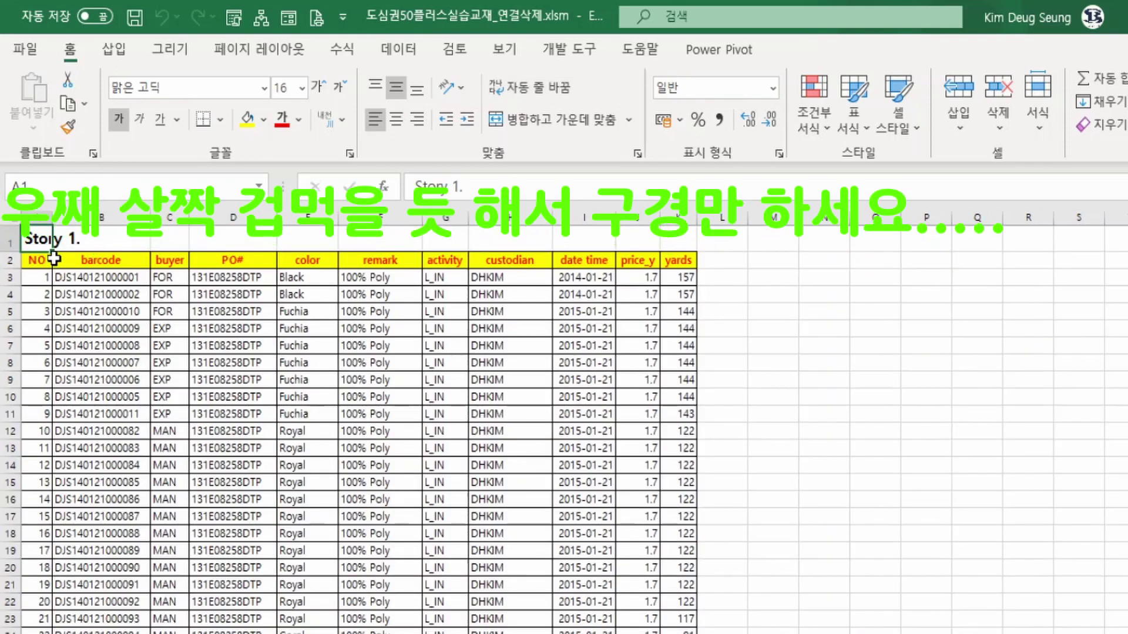
# - Look over the buyer and yards columns and the empty area beside the table
pyautogui.press('Right')
pyautogui.press('Right')
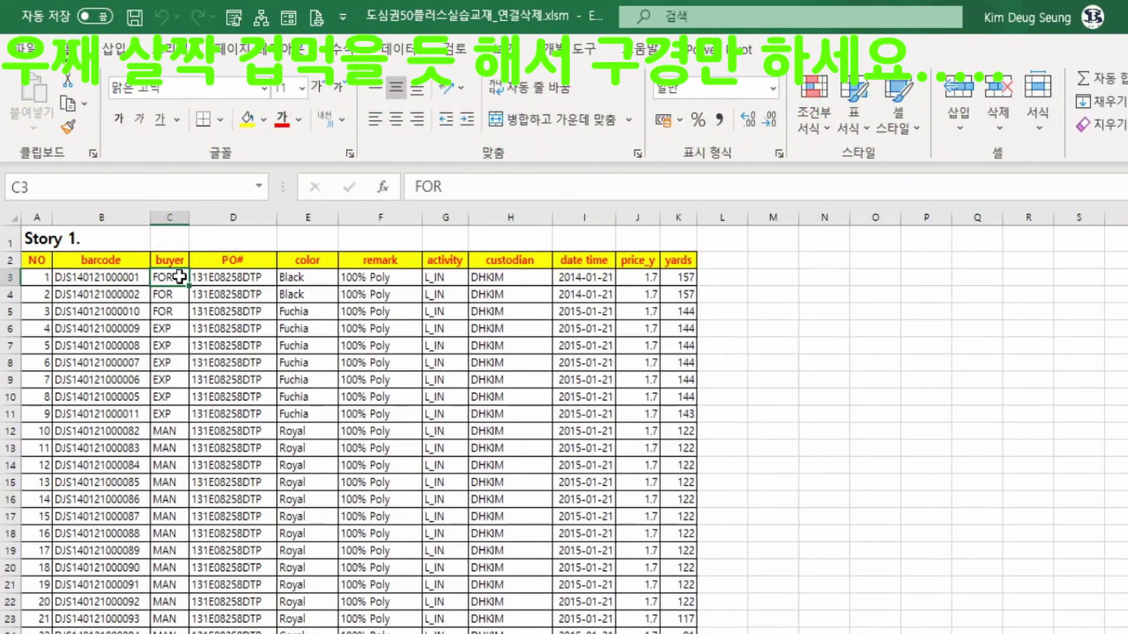
pyautogui.click(177, 299)
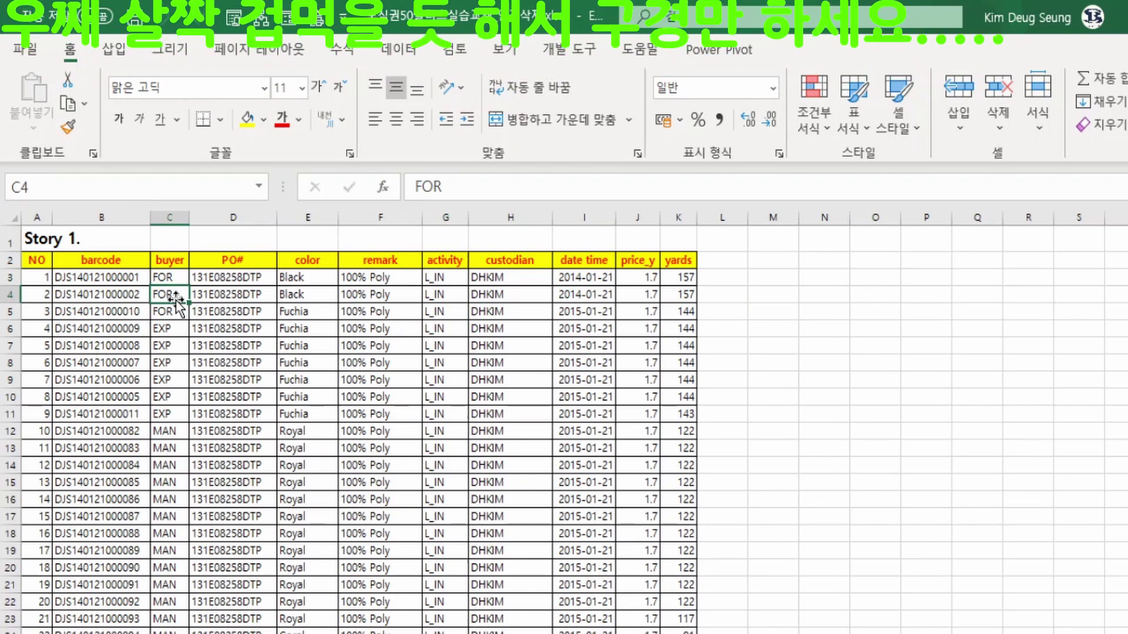
pyautogui.click(687, 296)
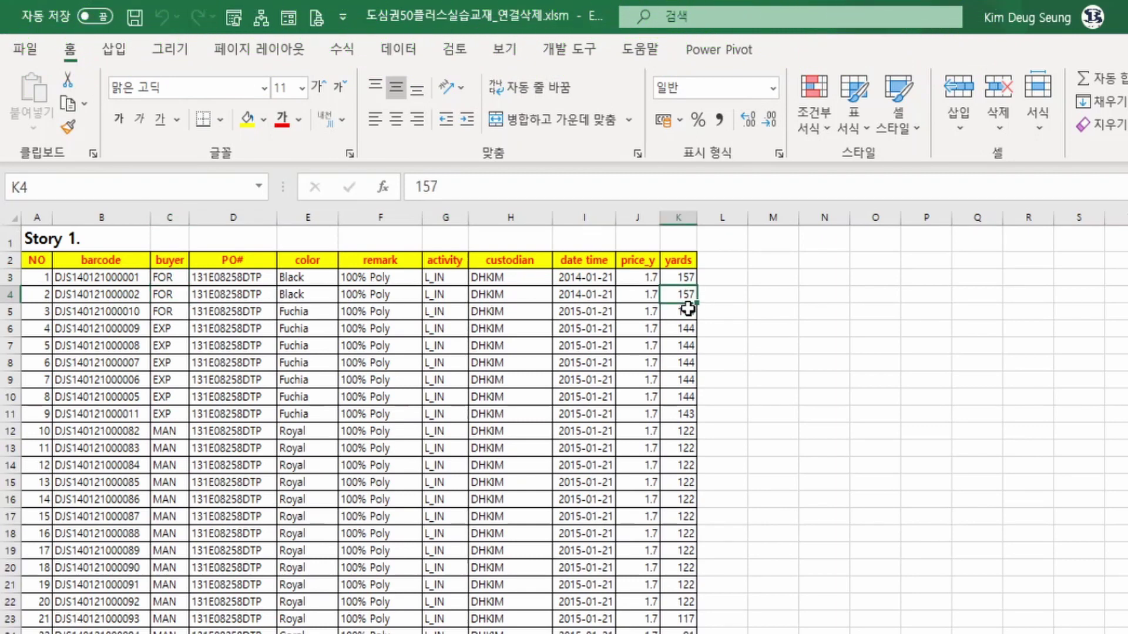
pyautogui.scroll(-13, 590, 511)
pyautogui.scroll(13, 592, 516)
pyautogui.click(785, 272)
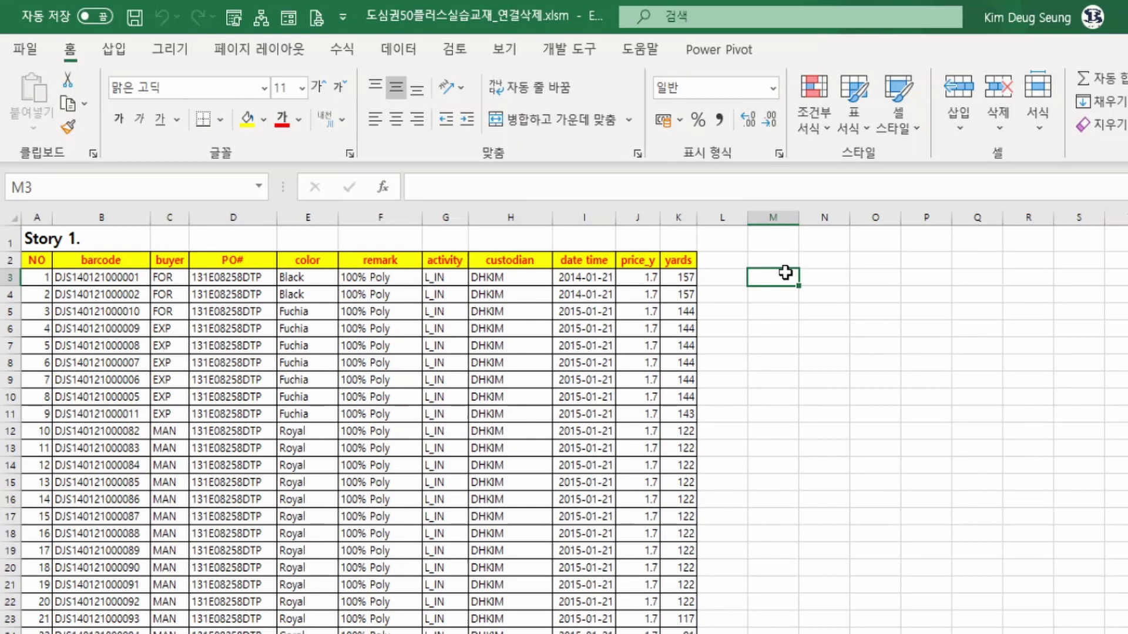
# - Copy the buyer header and its first entry, FOR, to M2:M3 as the start of a criteria range
pyautogui.moveTo(164, 261); pyautogui.dragTo(167, 277)
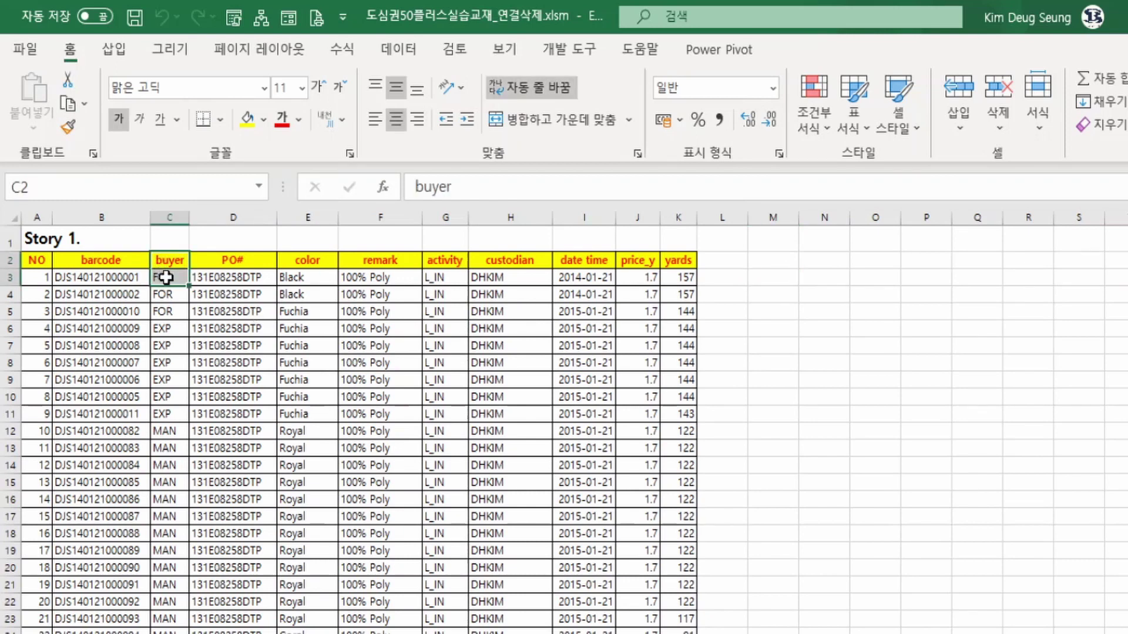
pyautogui.hotkey('ctrl', 'c')
pyautogui.click(769, 267)
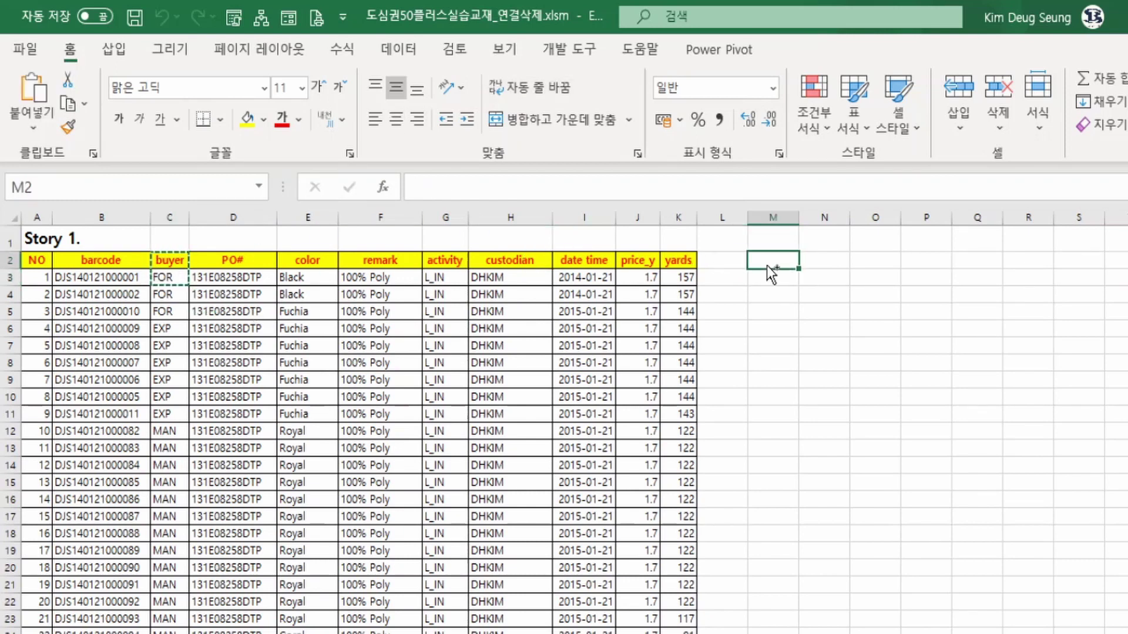
pyautogui.hotkey('ctrl', 'v')
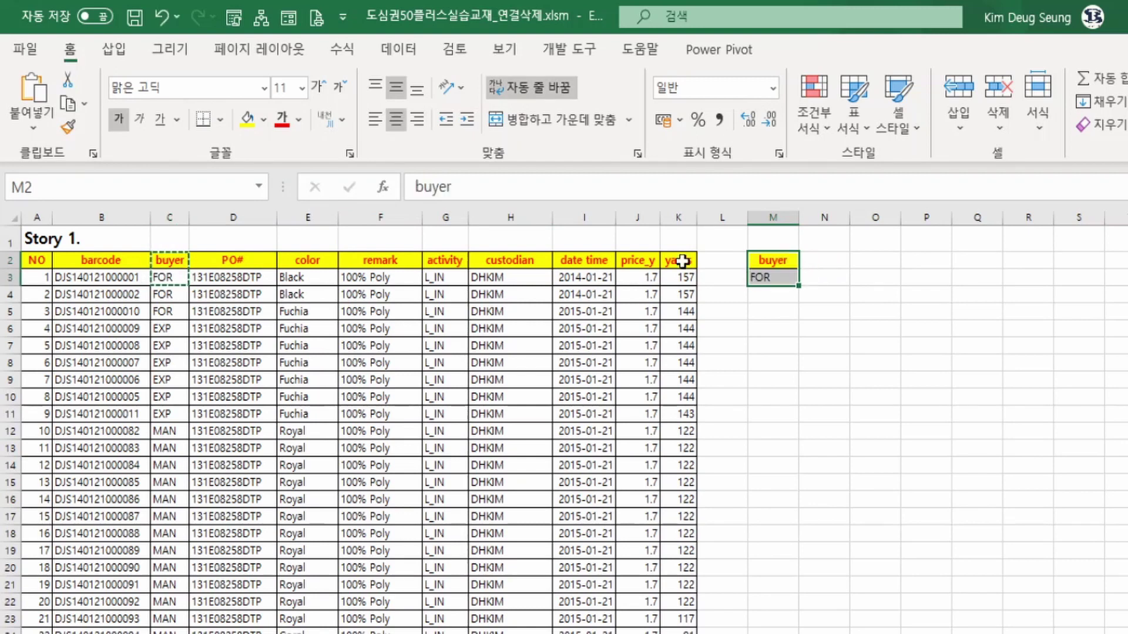
# - Copy the yards header and its first value to N2:N3, next to the buyer criterion
pyautogui.moveTo(681, 261); pyautogui.dragTo(681, 274)
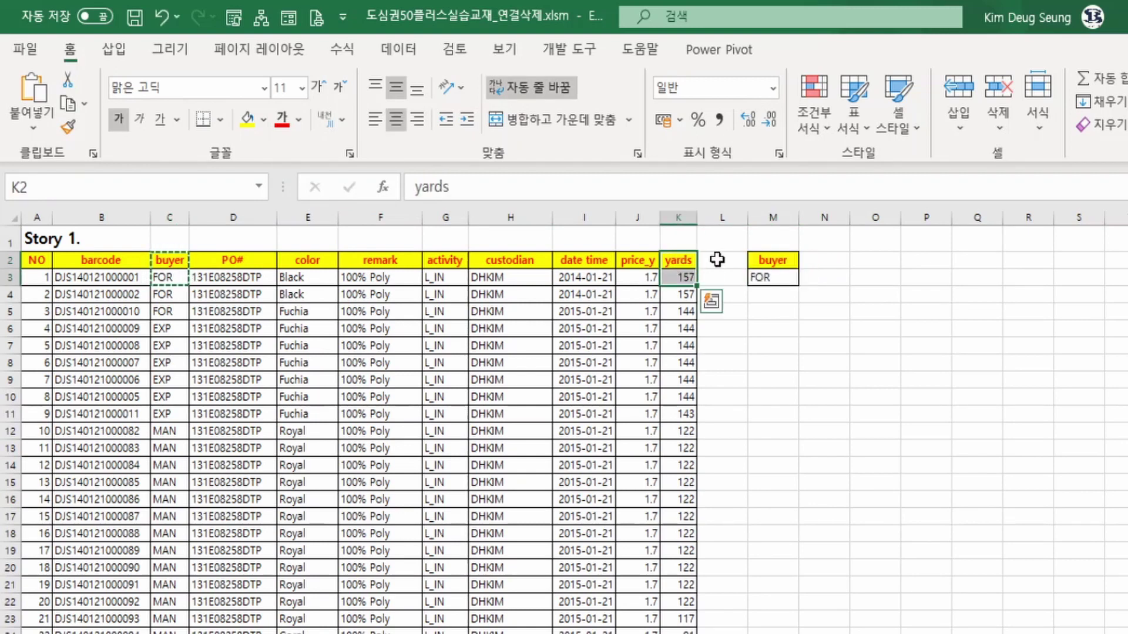
pyautogui.hotkey('ctrl', 'c')
pyautogui.click(852, 261)
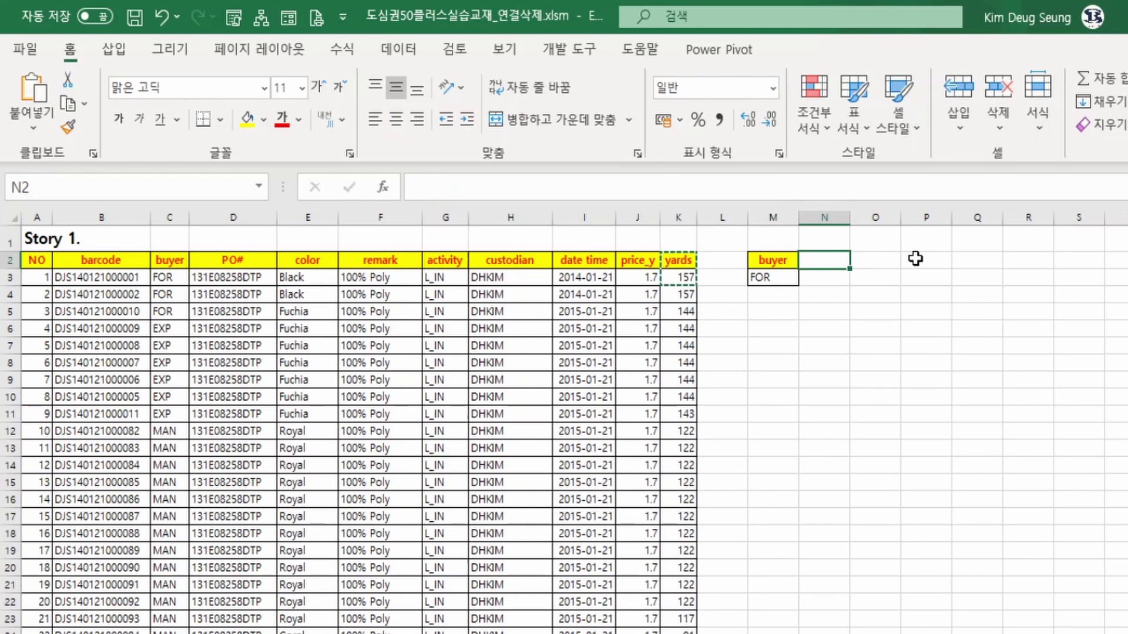
pyautogui.hotkey('ctrl', 'v')
# - Change the yards criterion in N3 to >100
pyautogui.click(837, 278)
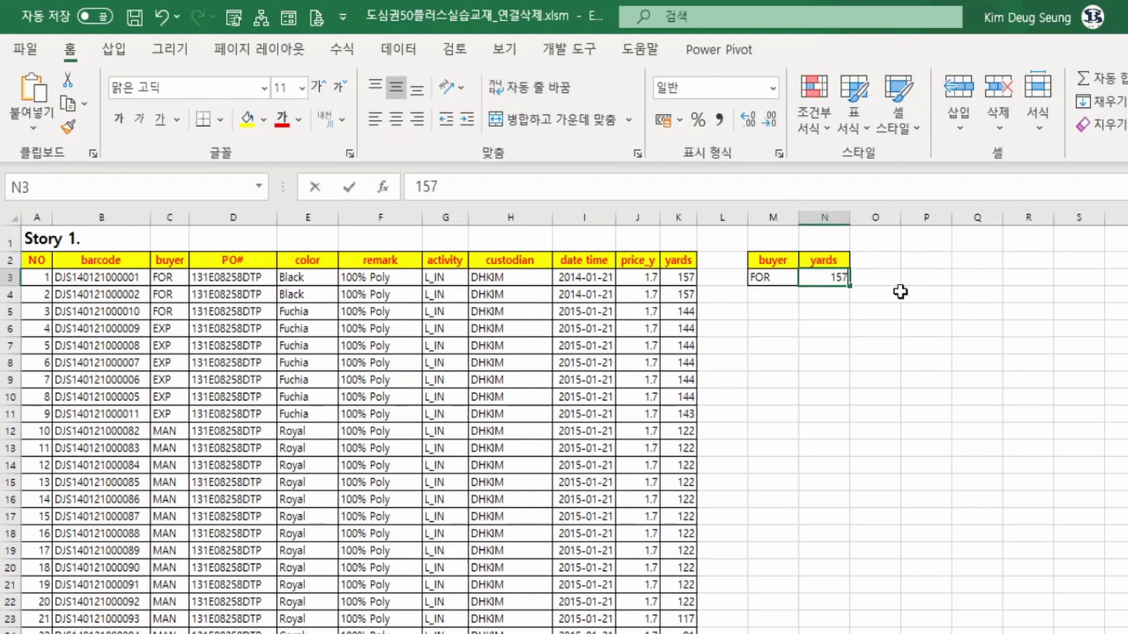
pyautogui.press('F2')
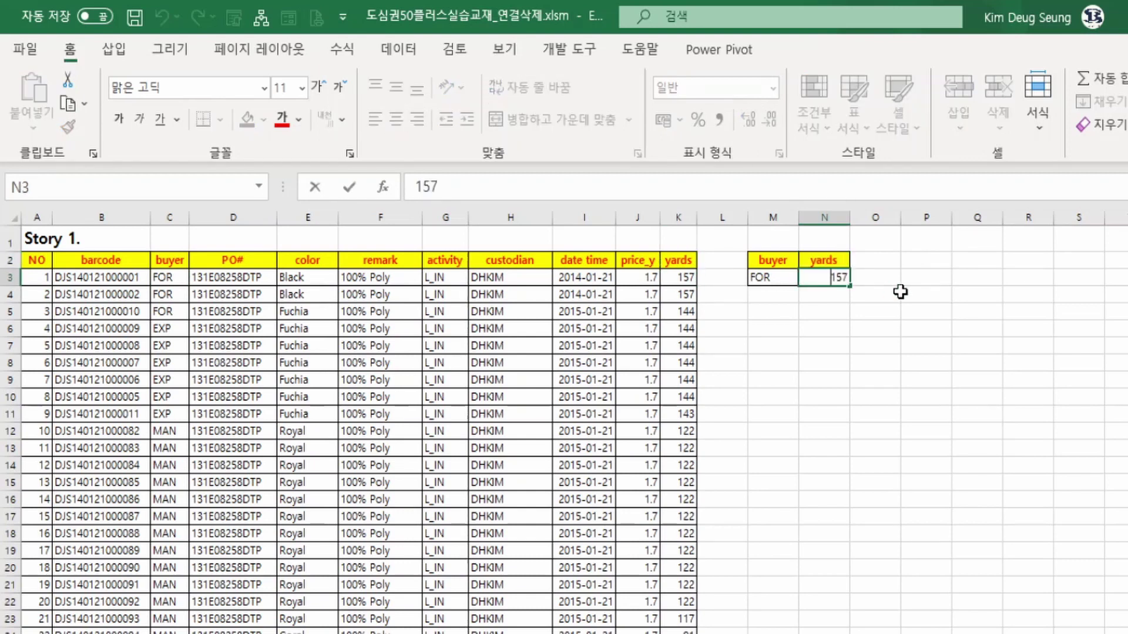
pyautogui.press('Home')
pyautogui.write('>')
pyautogui.hotkey('shift', 'Right')
pyautogui.hotkey('shift', 'Right')
pyautogui.hotkey('shift', 'Right')
pyautogui.write('100')
pyautogui.press('Return')
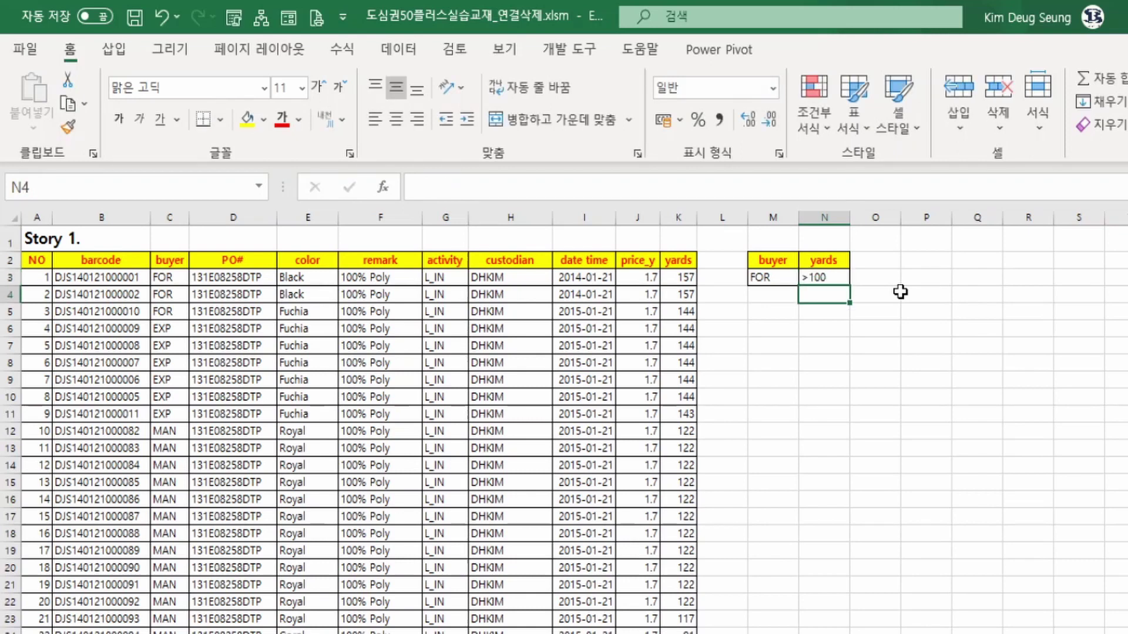
pyautogui.click(926, 263)
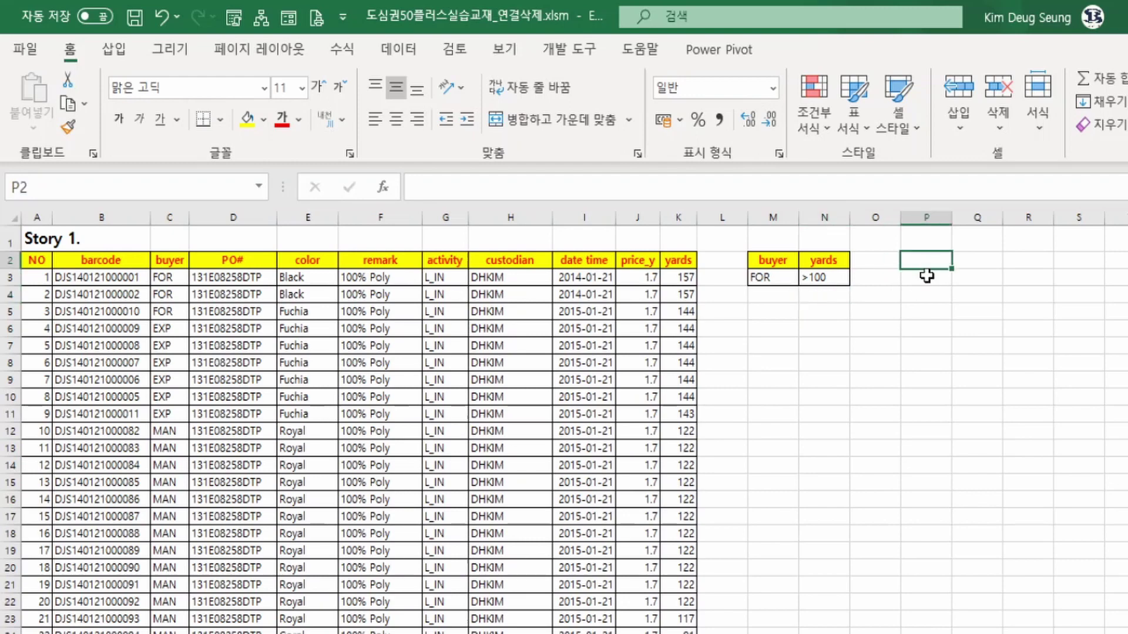
pyautogui.click(926, 276)
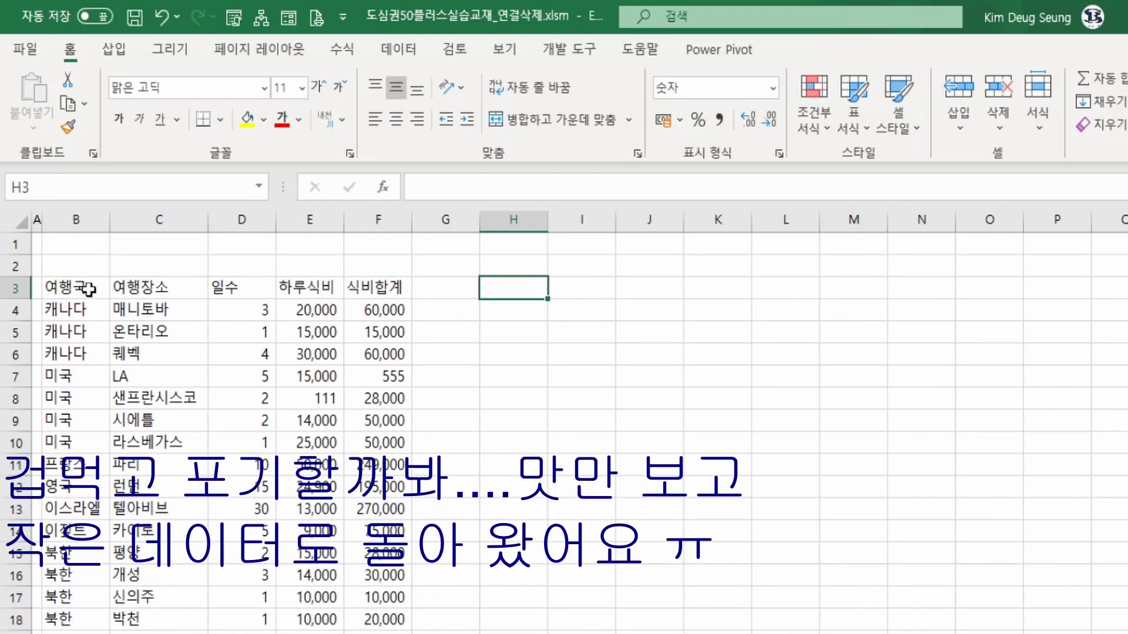
# - On the travel-expense sheet, copy the 여행국 header and its first entry, 캐나다, to H3:H4
pyautogui.moveTo(87, 288); pyautogui.dragTo(86, 307)
pyautogui.hotkey('ctrl', 'c')
pyautogui.click(530, 288)
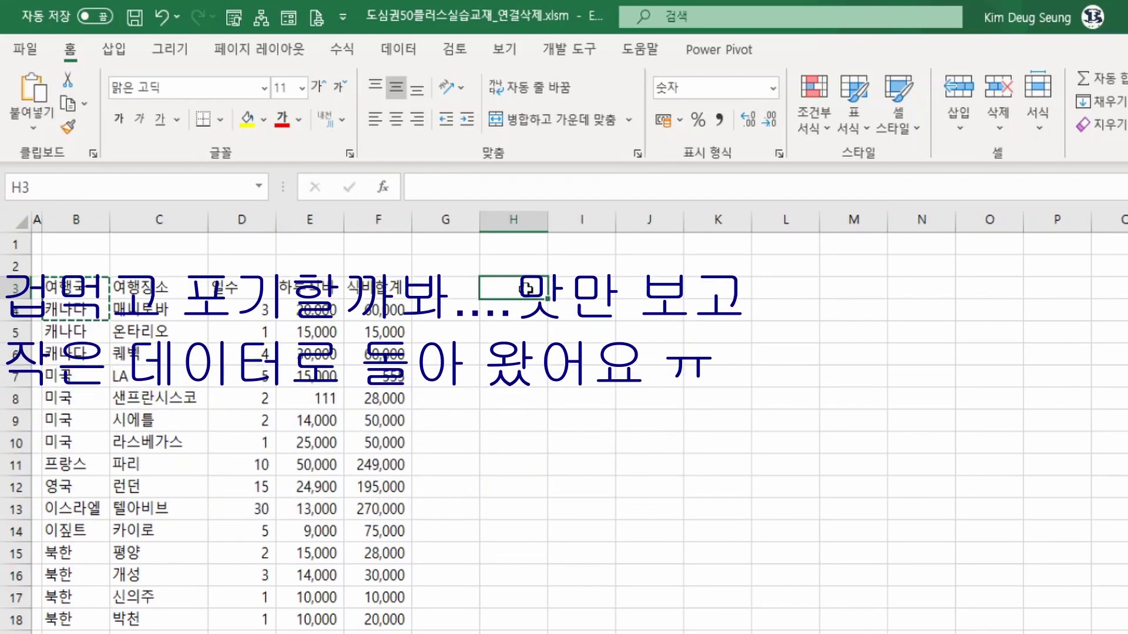
pyautogui.hotkey('ctrl', 'v')
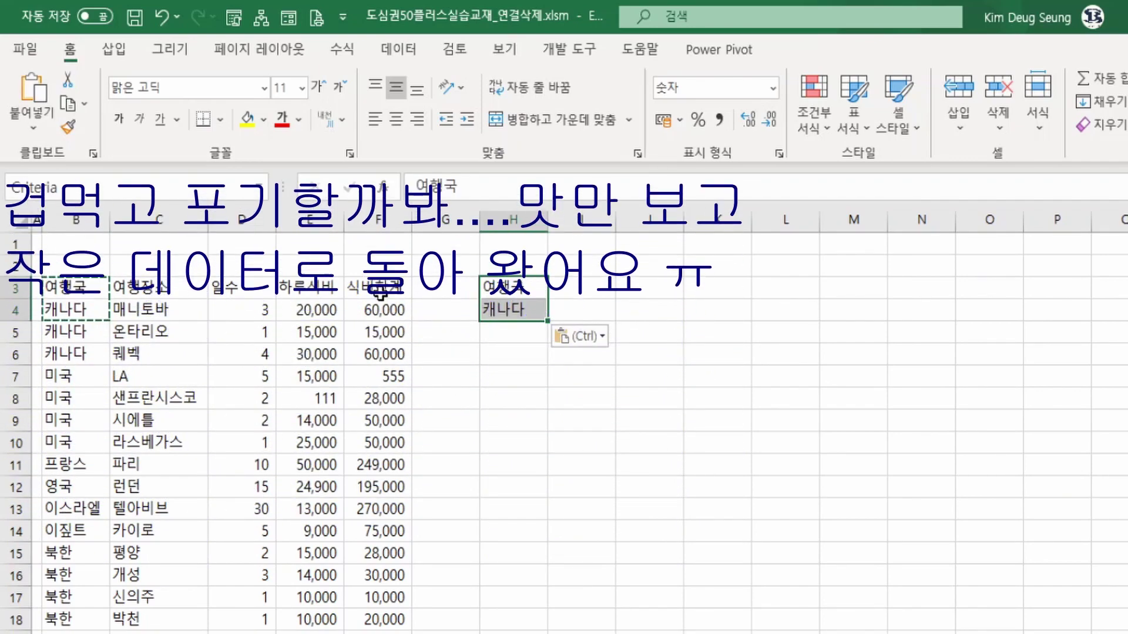
# - Copy the 식비합계 header and its first value to I3:I4, beside the 여행국 criterion
pyautogui.click(381, 290)
pyautogui.moveTo(381, 303); pyautogui.dragTo(382, 310)
pyautogui.hotkey('ctrl', 'c')
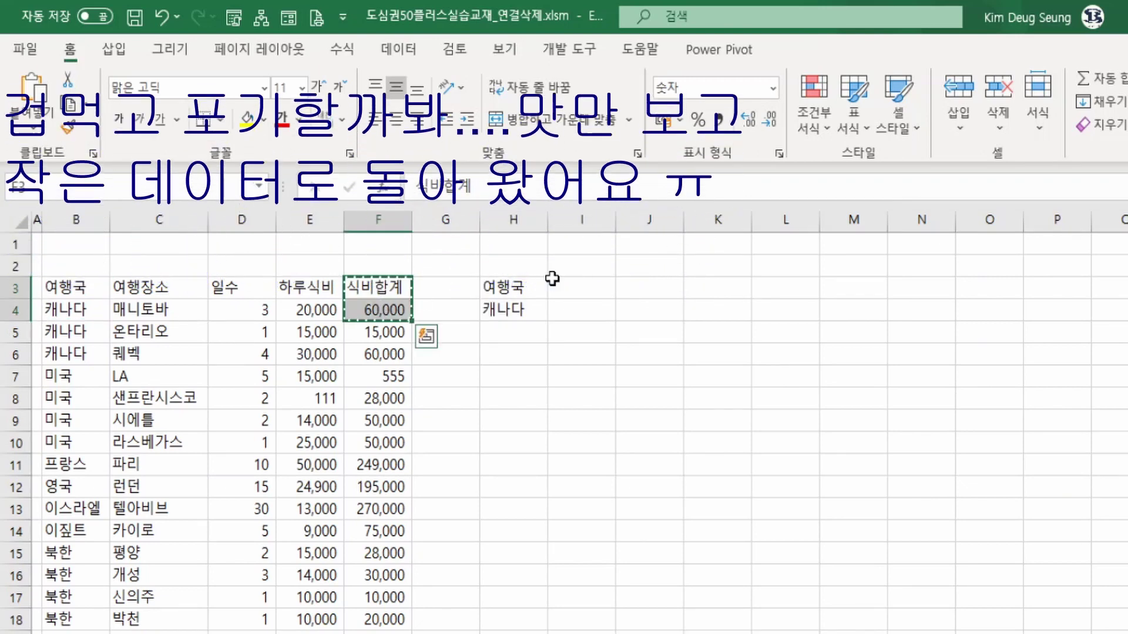
pyautogui.click(574, 287)
pyautogui.hotkey('ctrl', 'v')
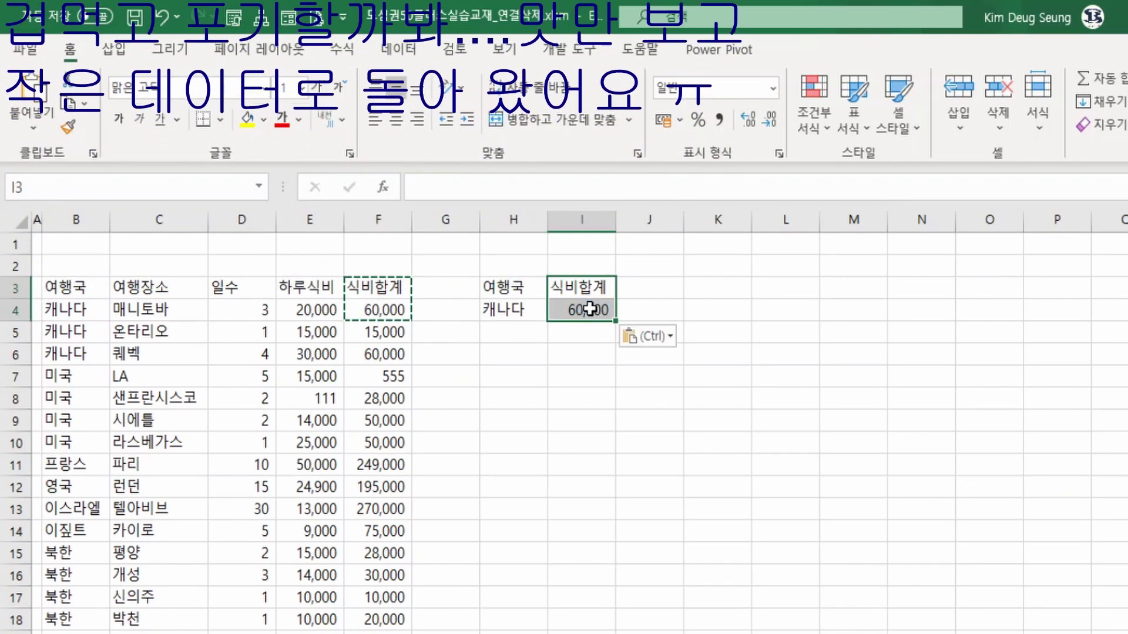
# - Replace the 식비합계 criterion in I4 with >50000
pyautogui.click(575, 310)
pyautogui.write('>')
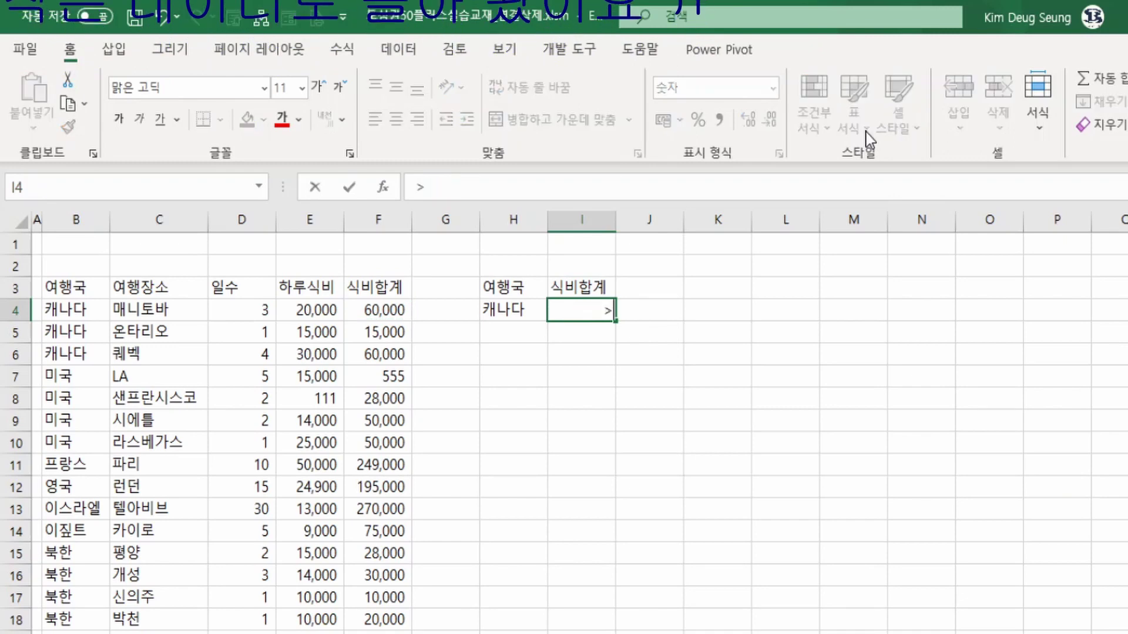
pyautogui.write('5000')
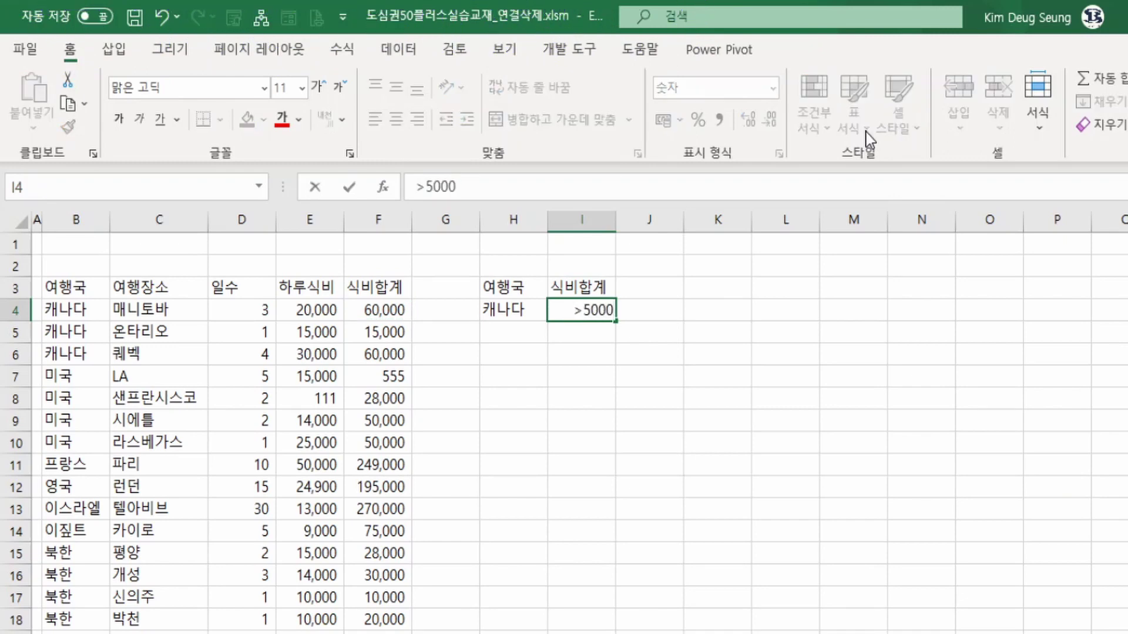
pyautogui.write('0')
pyautogui.press('Return')
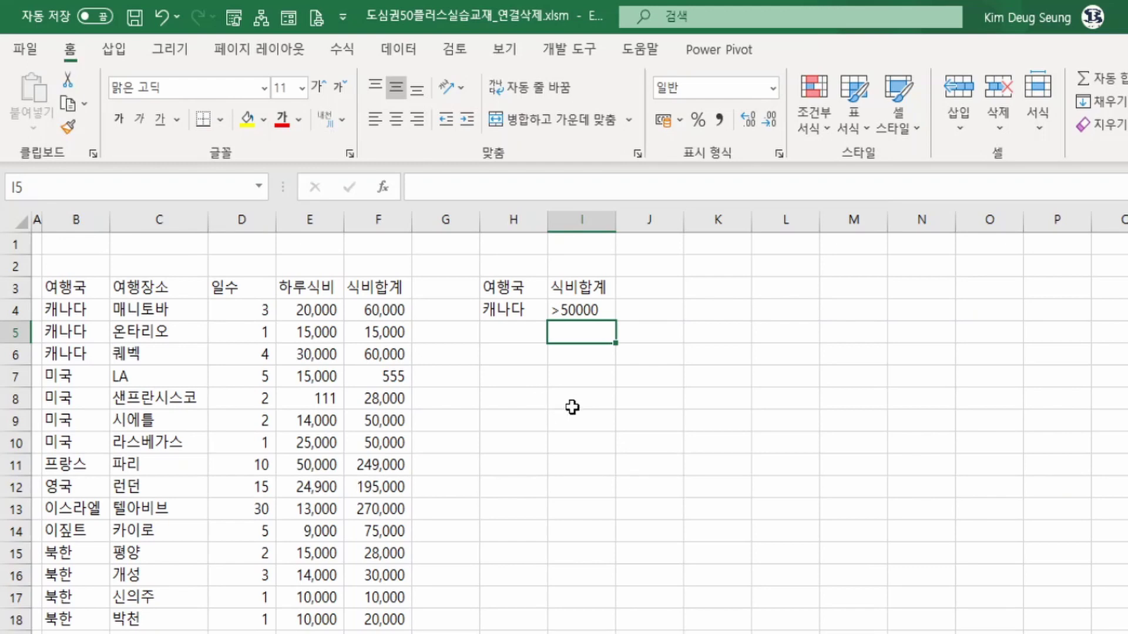
# - Start a FILTER formula in I7 with the 일수 values D4:D18 as its array
pyautogui.click(594, 379)
pyautogui.write('=')
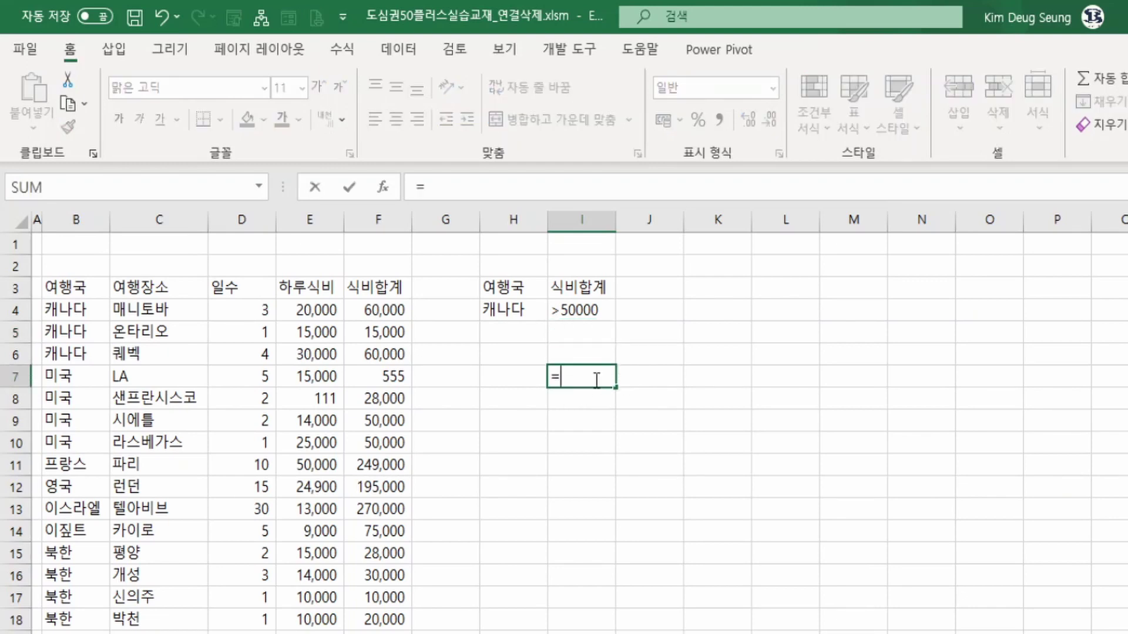
pyautogui.write('fi')
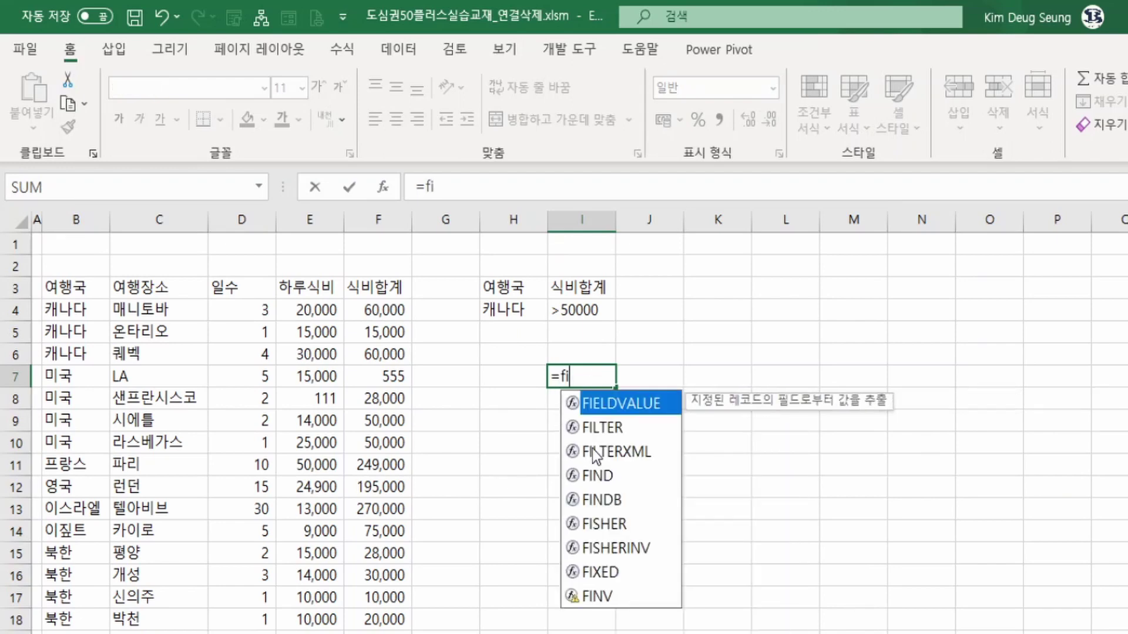
pyautogui.click(601, 432)
pyautogui.doubleClick(601, 432)
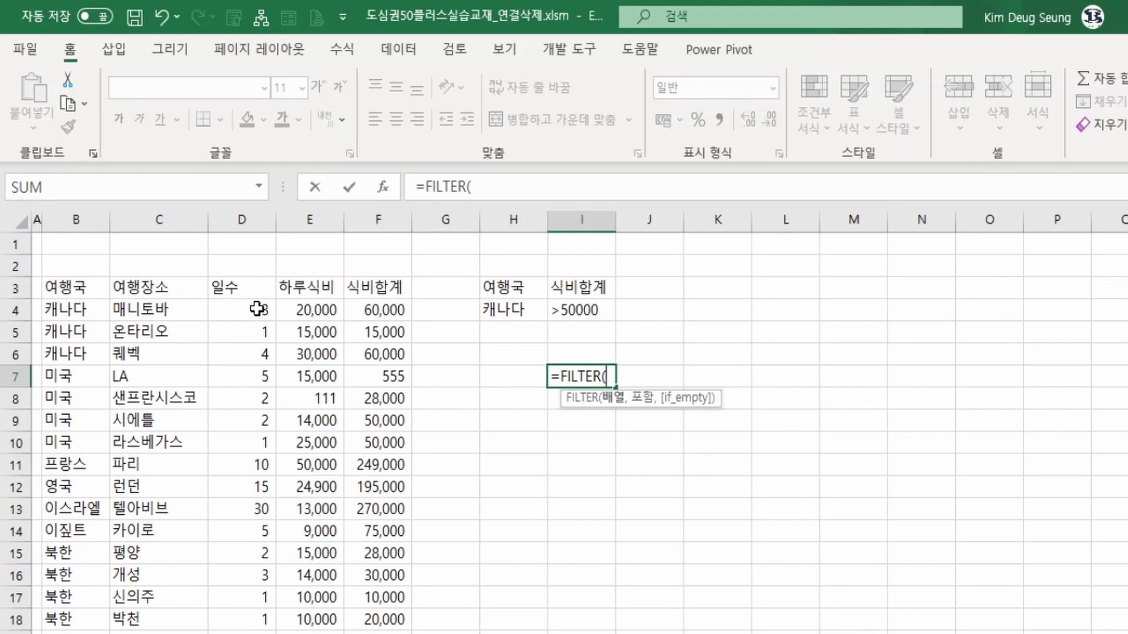
pyautogui.moveTo(256, 309); pyautogui.dragTo(261, 617)
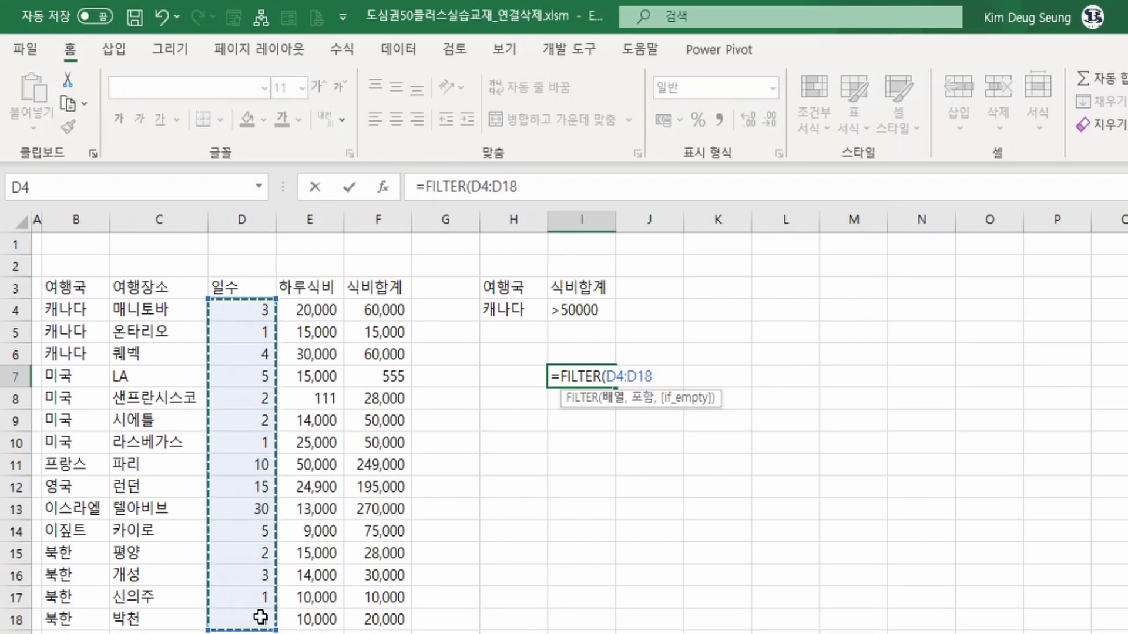
pyautogui.write(',')
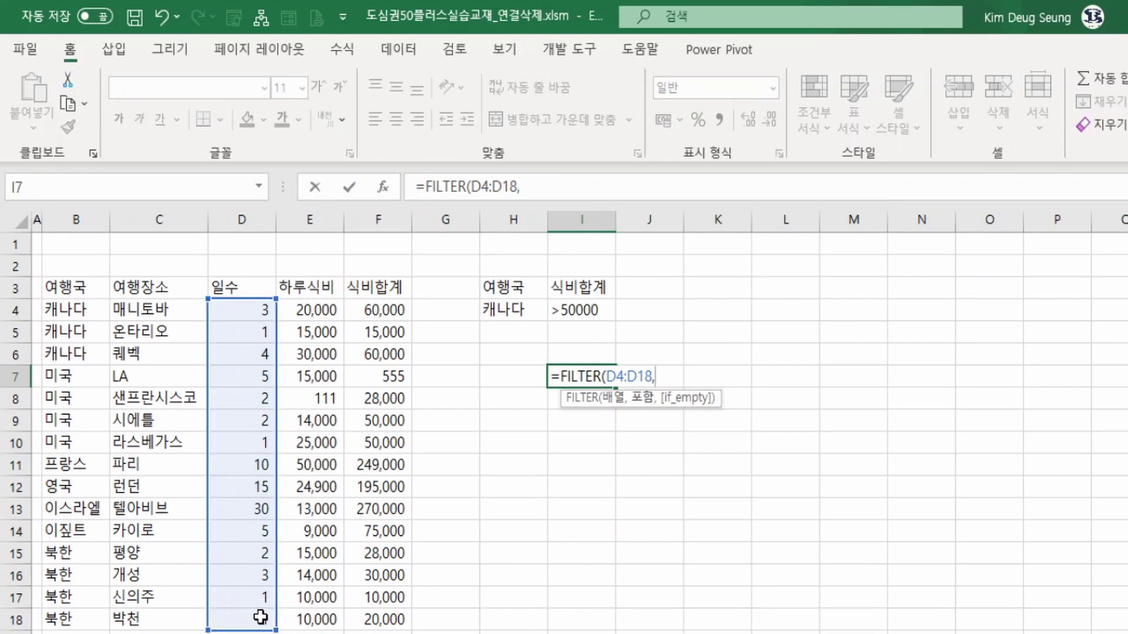
# - Set the FILTER formula's include condition to match the 여행국 range B4:B18 against the criterion in H4
pyautogui.click(81, 315)
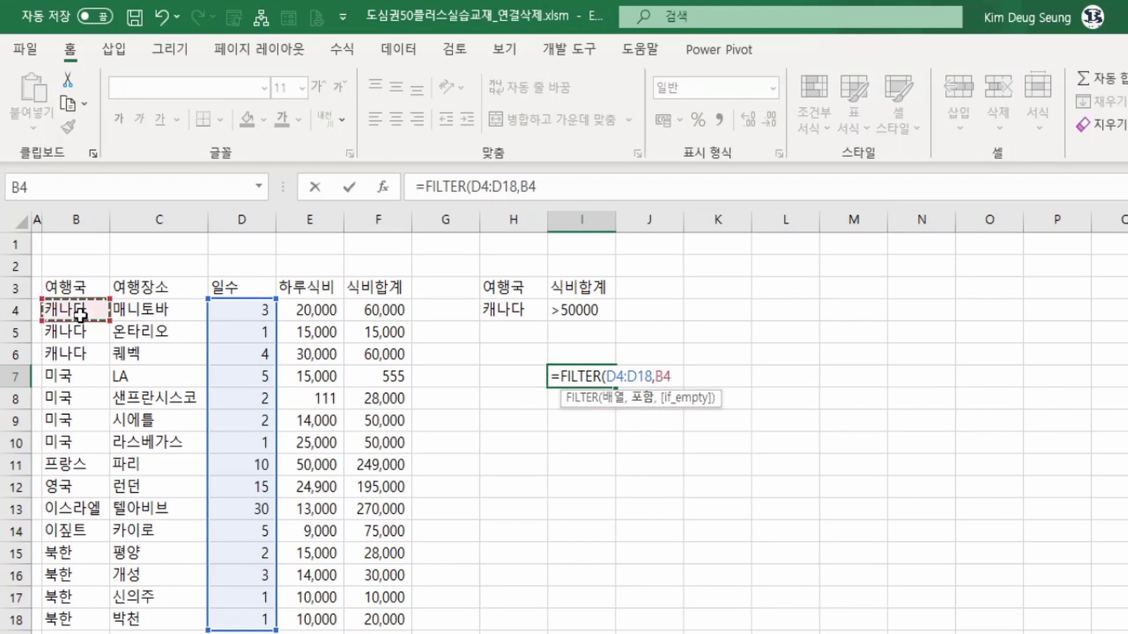
pyautogui.moveTo(81, 316); pyautogui.dragTo(93, 618)
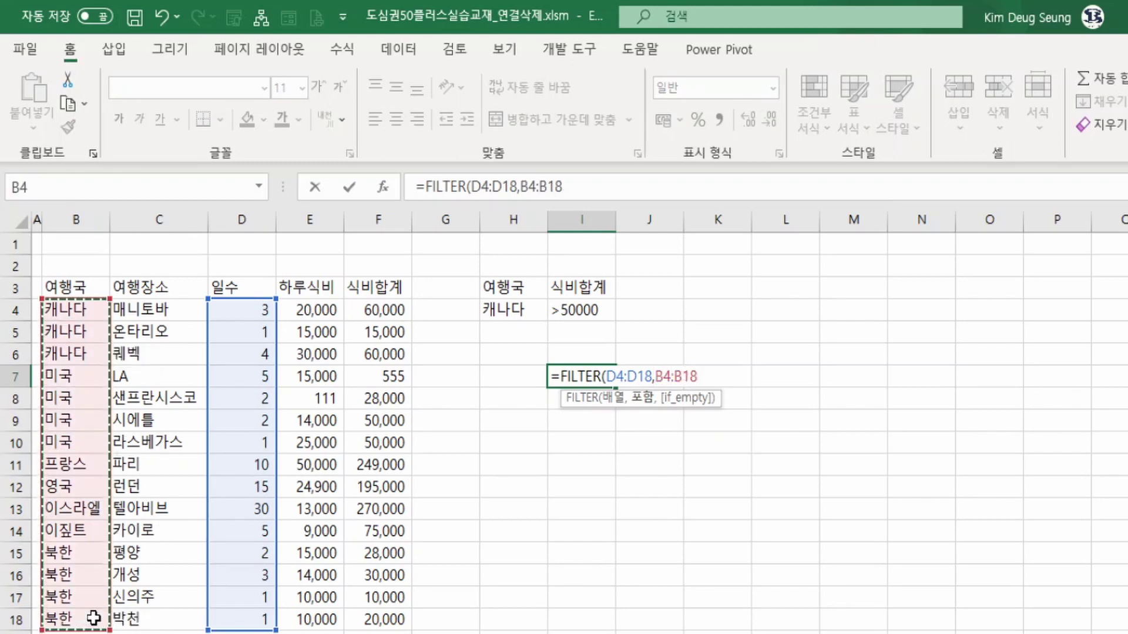
pyautogui.write('=')
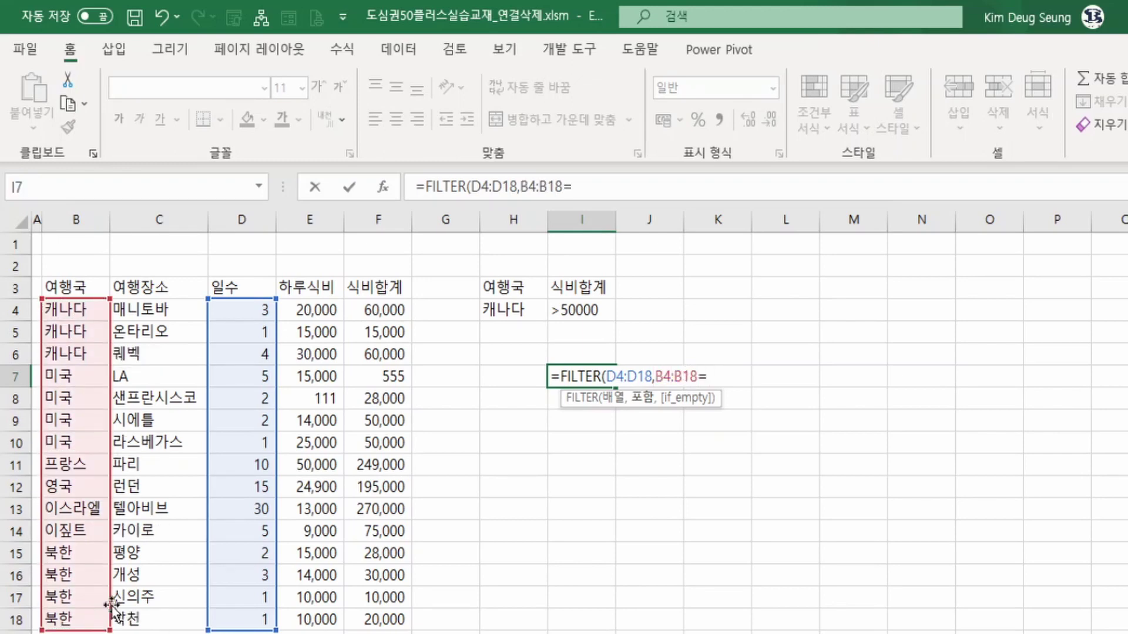
pyautogui.click(514, 308)
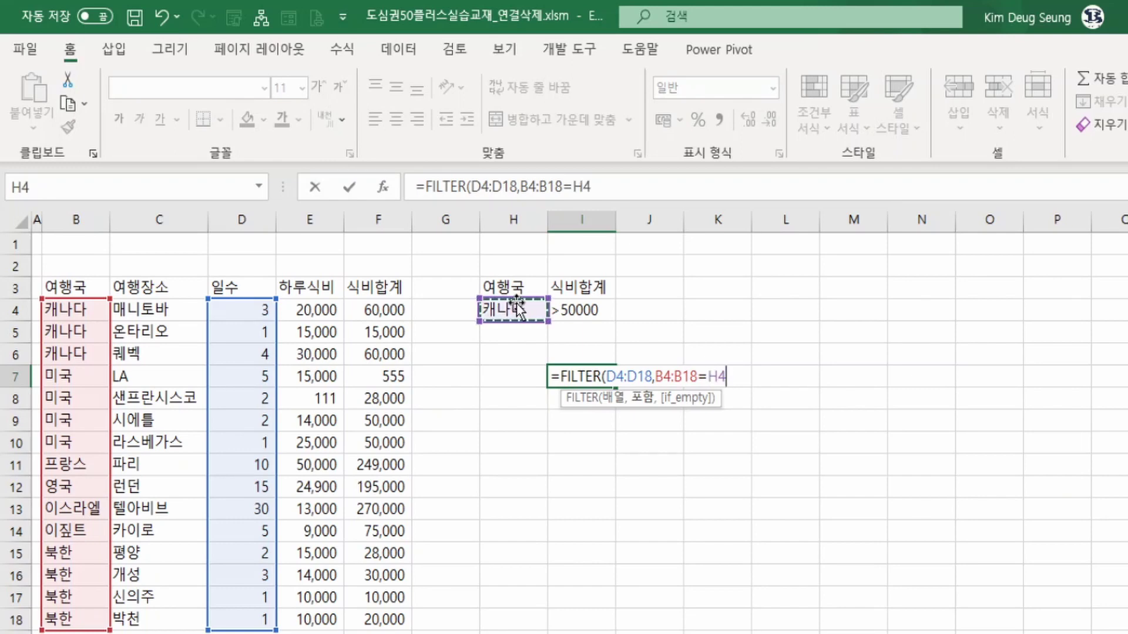
pyautogui.write(',')
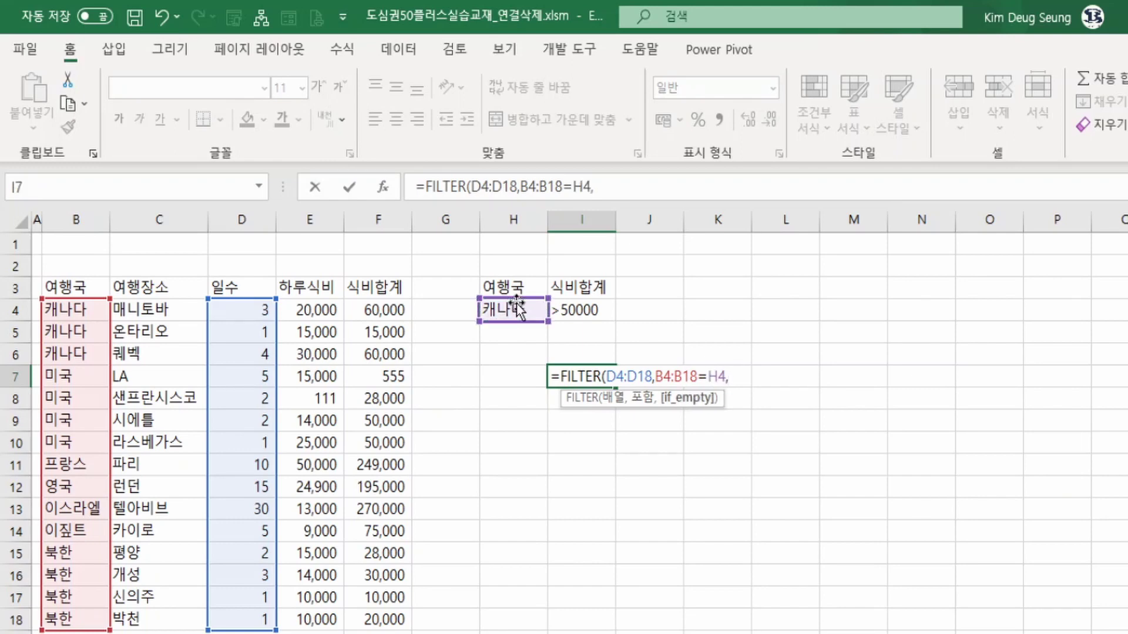
# - Give the FILTER formula in I7 "no data" as its if_empty value and complete the formula
pyautogui.write('"')
pyautogui.write('djqt')
pyautogui.press('BackSpace')
pyautogui.press('BackSpace')
pyautogui.press('BackSpace')
pyautogui.press('BackSpace')
pyautogui.write('no data')
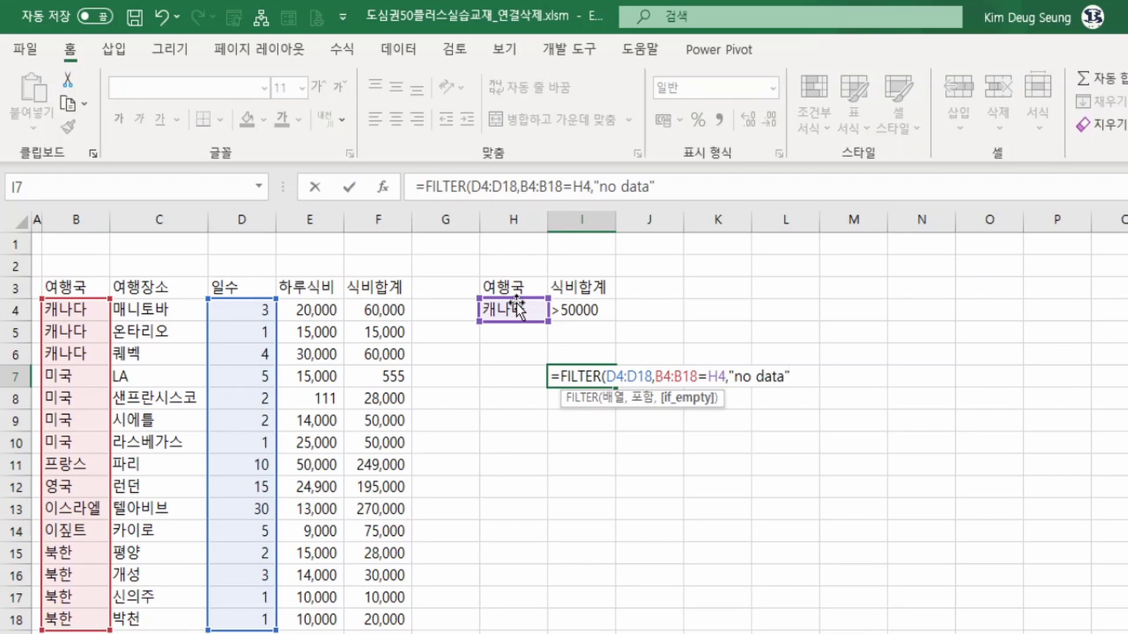
pyautogui.write(' )')
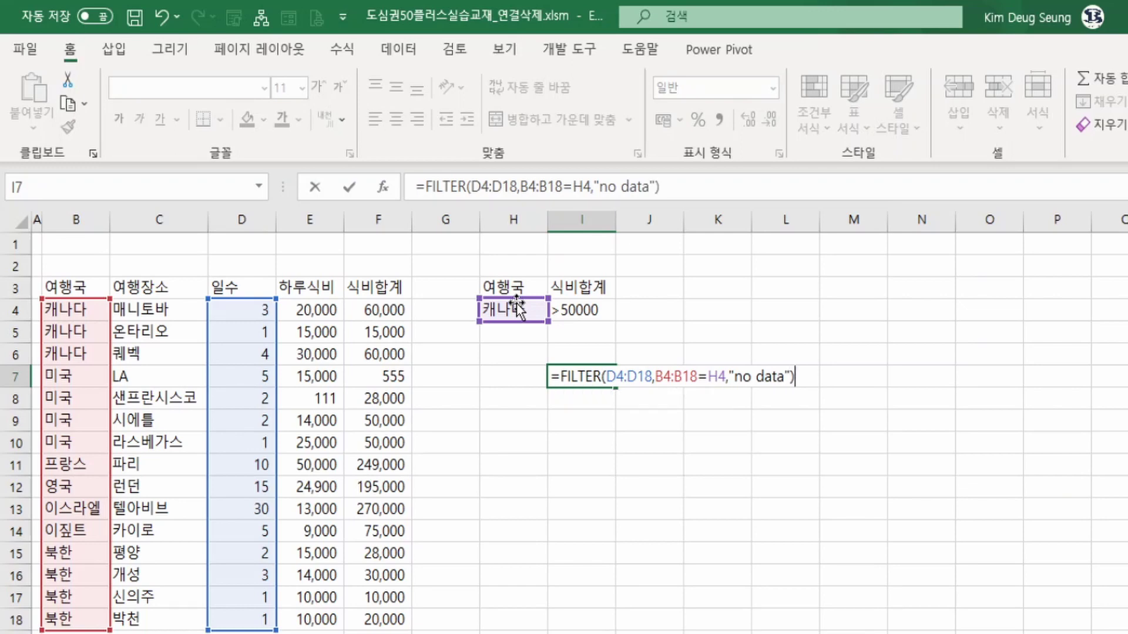
pyautogui.press('Return')
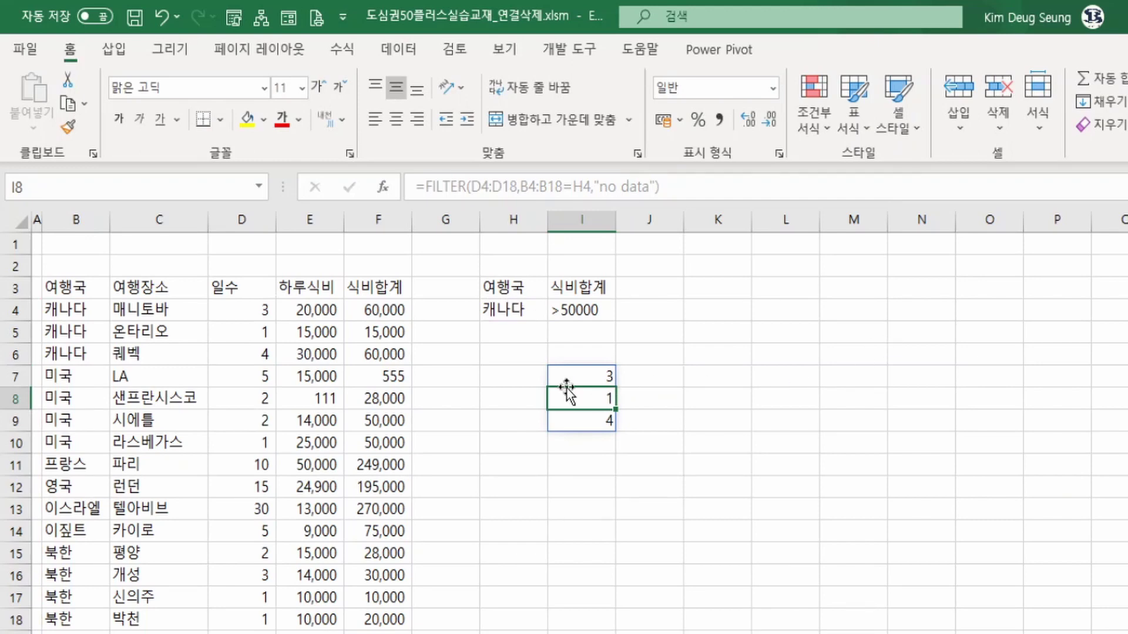
# - Wrap the FILTER formula in I7 in a COUNT function to count the matching 일수 values
pyautogui.click(599, 375)
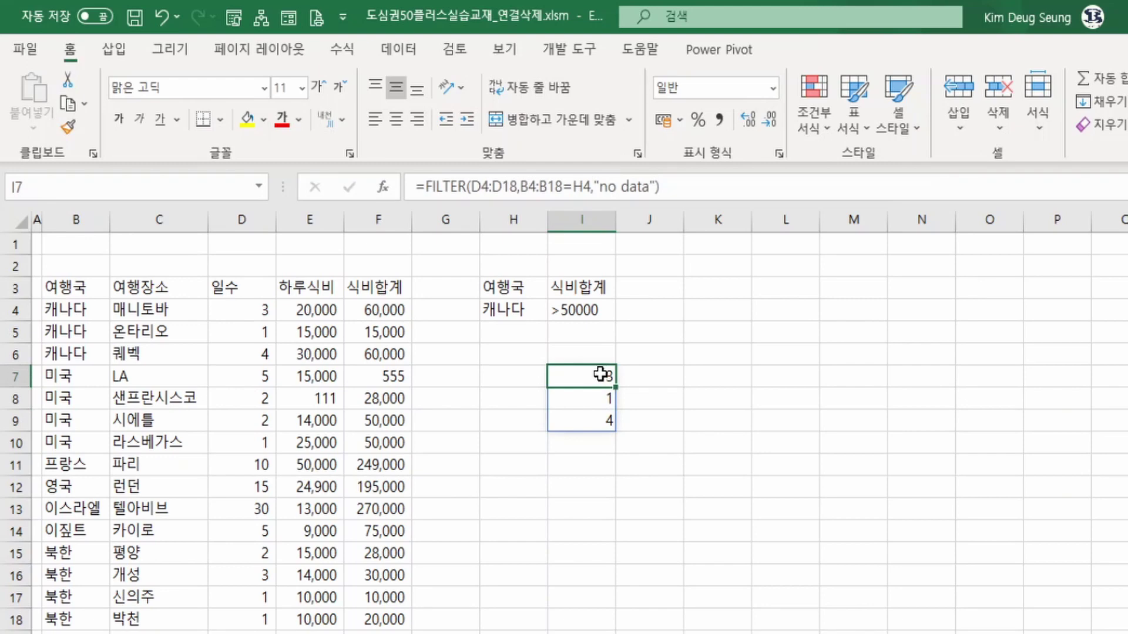
pyautogui.moveTo(601, 374); pyautogui.dragTo(596, 419)
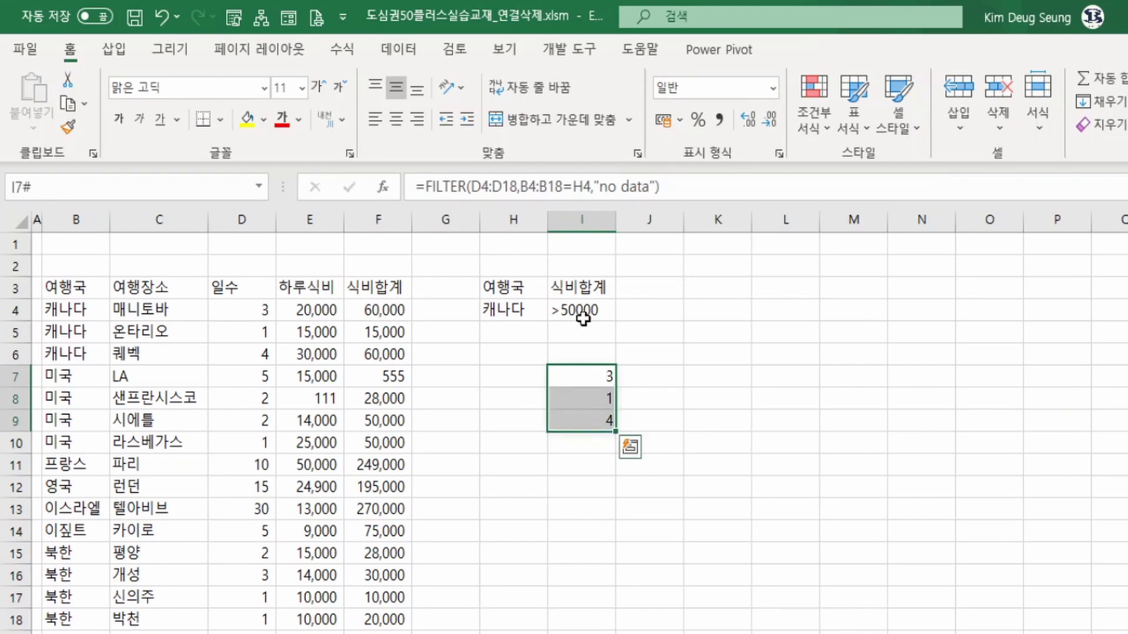
pyautogui.click(427, 186)
pyautogui.write('c')
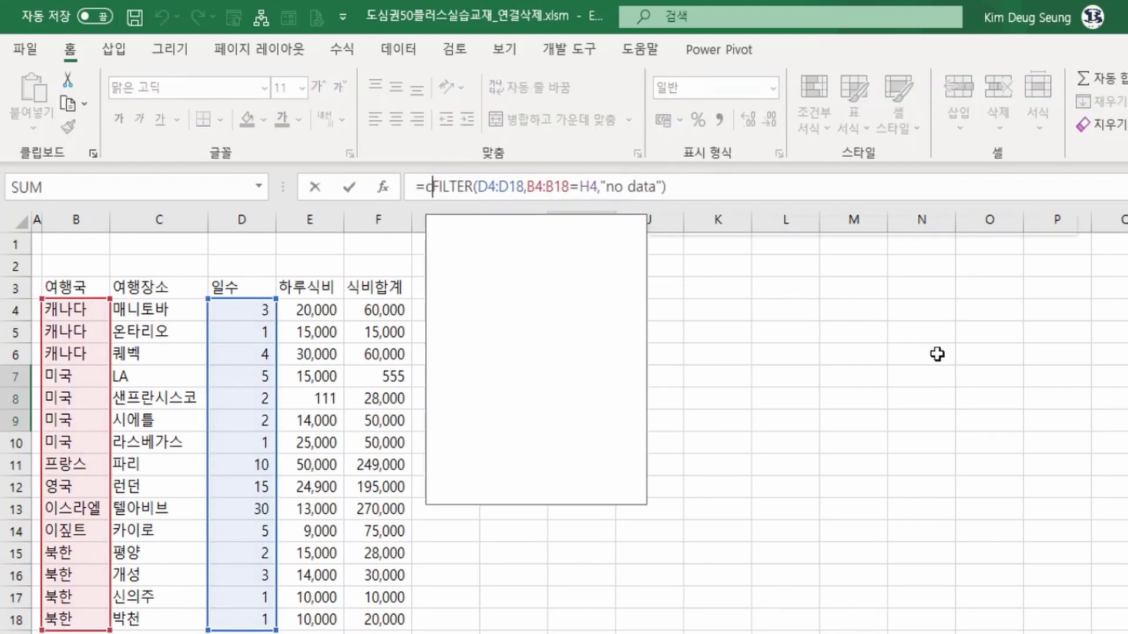
pyautogui.write('ount(')
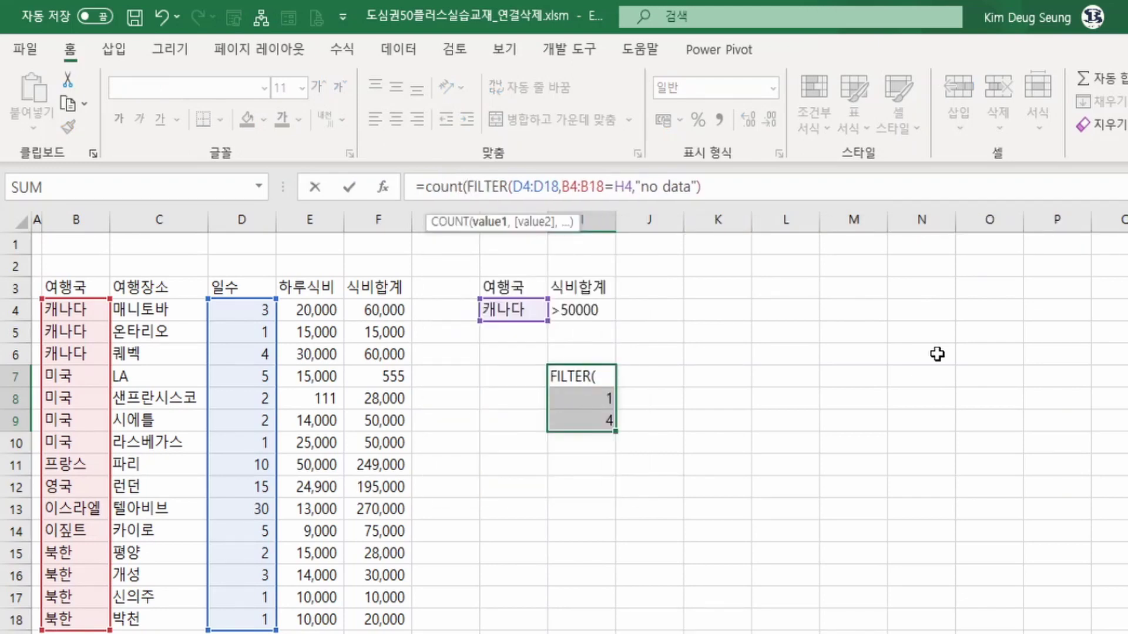
pyautogui.click(711, 186)
pyautogui.write(')')
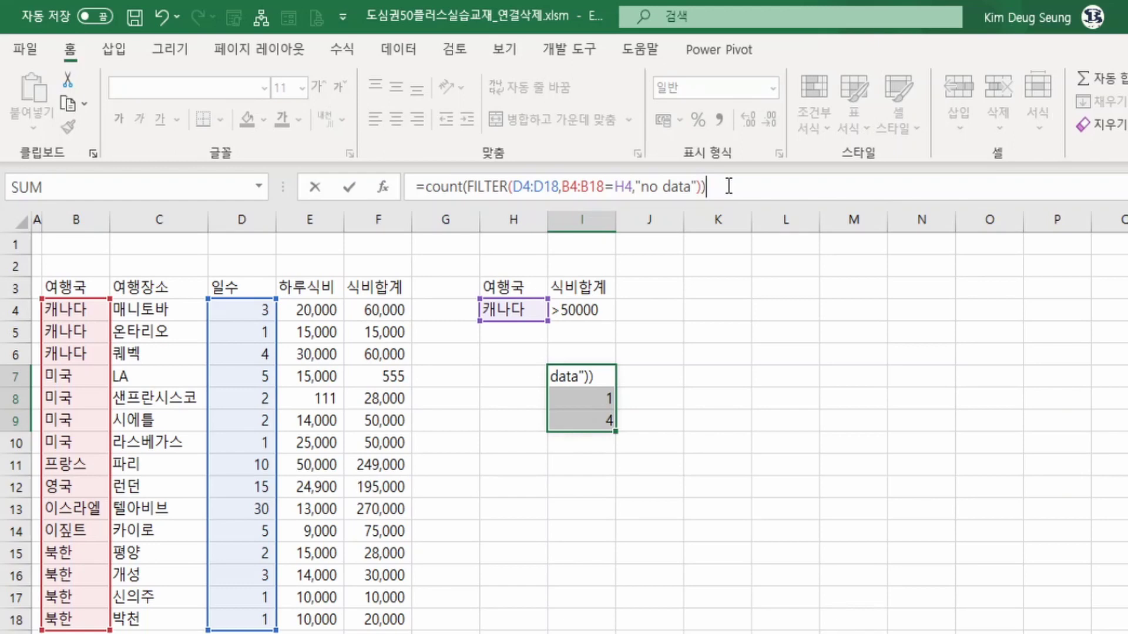
pyautogui.hotkey('ctrl', 'Return')
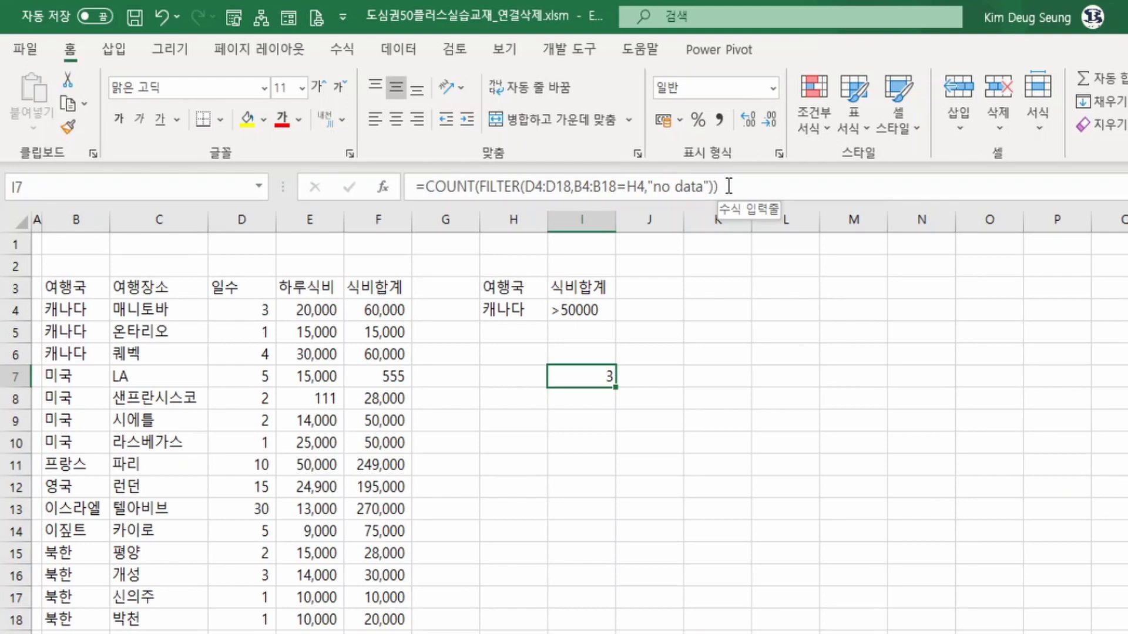
# - Compare the count with the 캐나다 and 미국 rows and change the 여행국 criterion in H4 to 미국
pyautogui.moveTo(88, 310); pyautogui.dragTo(91, 354)
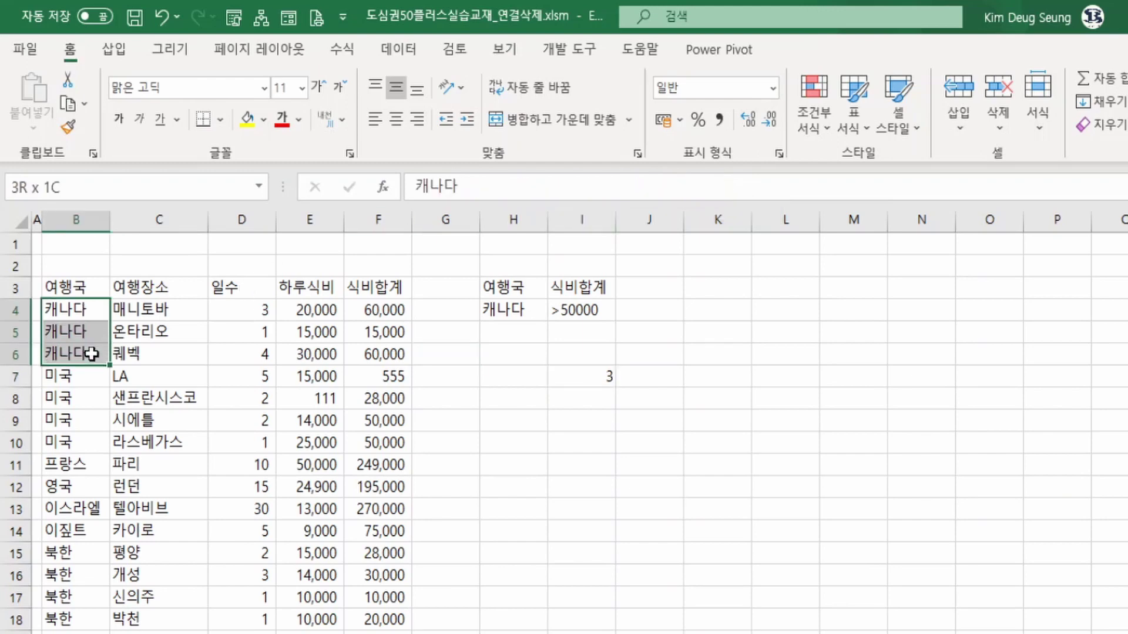
pyautogui.click(607, 387)
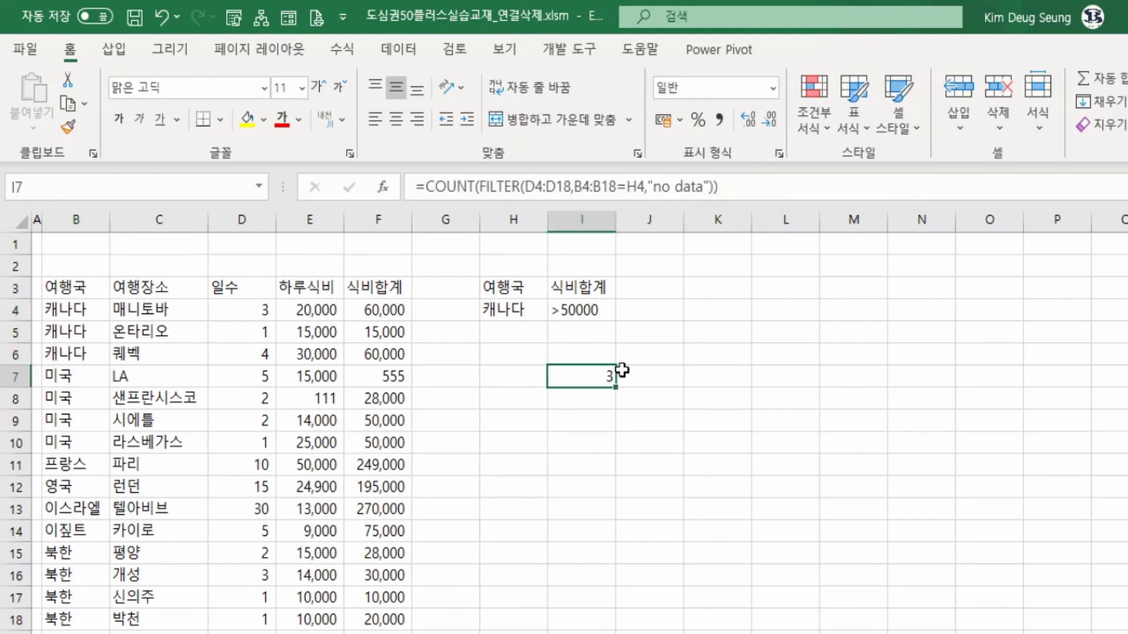
pyautogui.click(509, 304)
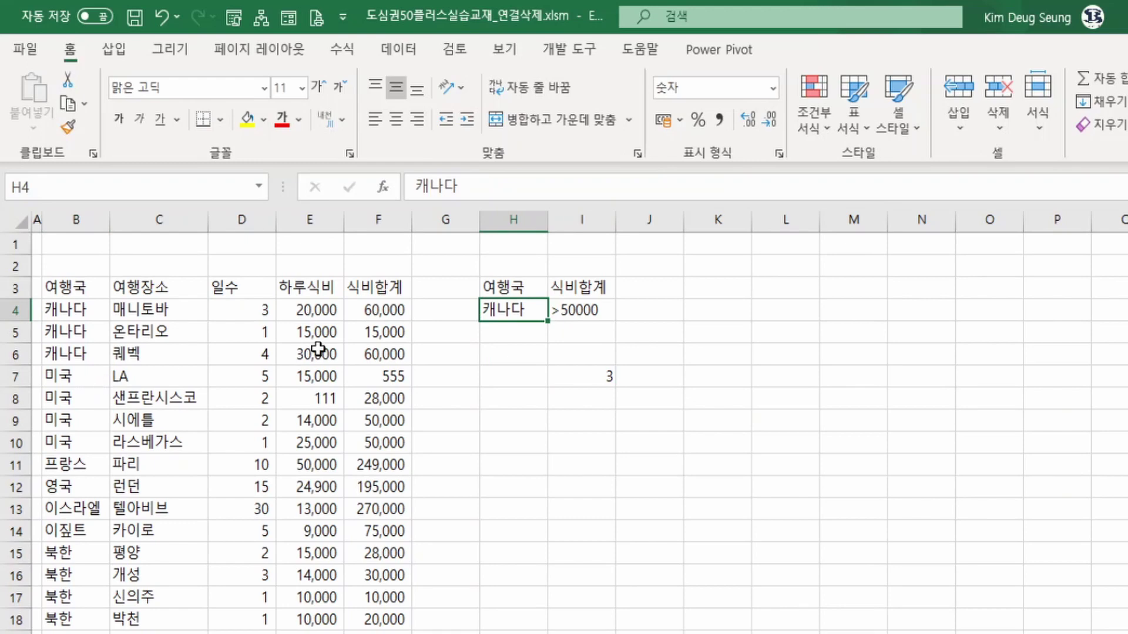
pyautogui.moveTo(92, 377); pyautogui.dragTo(339, 435)
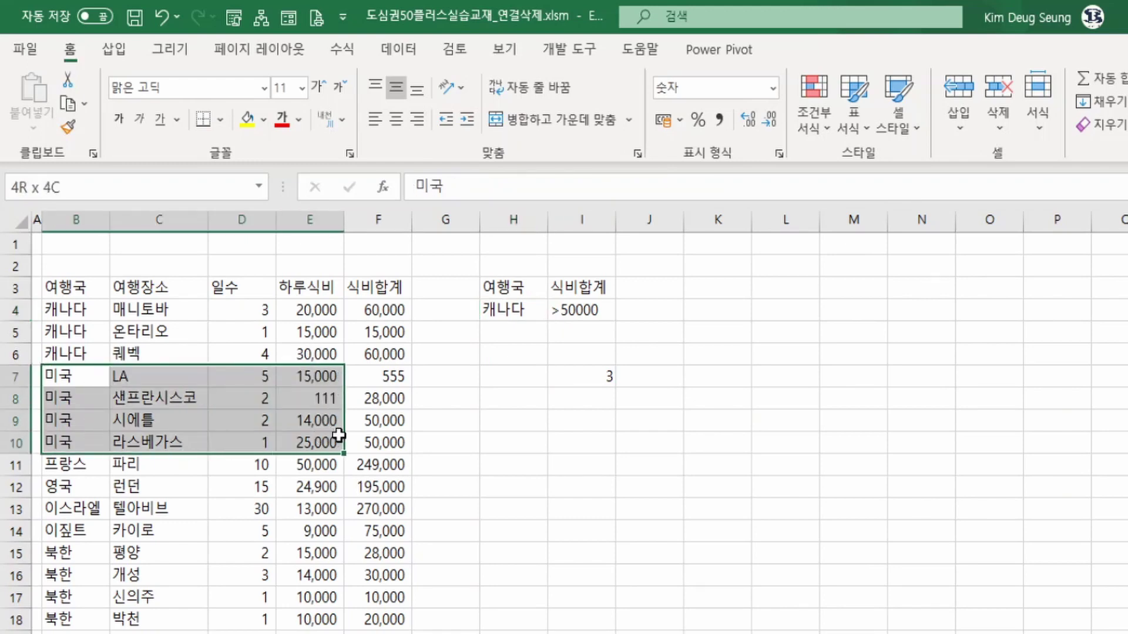
pyautogui.moveTo(259, 376); pyautogui.dragTo(254, 444)
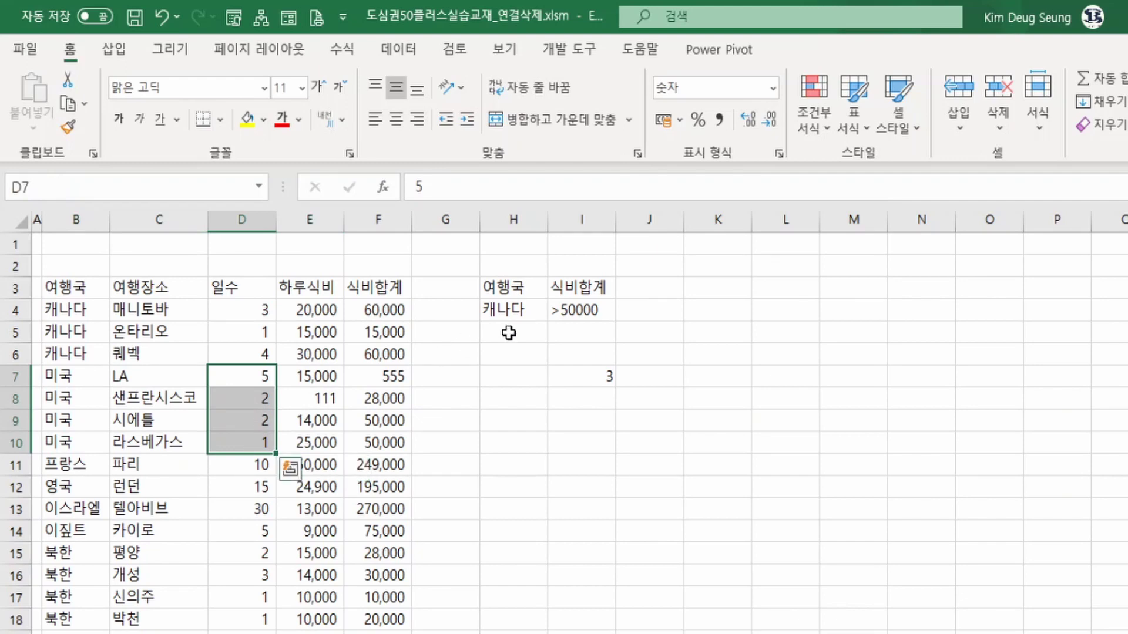
pyautogui.click(512, 310)
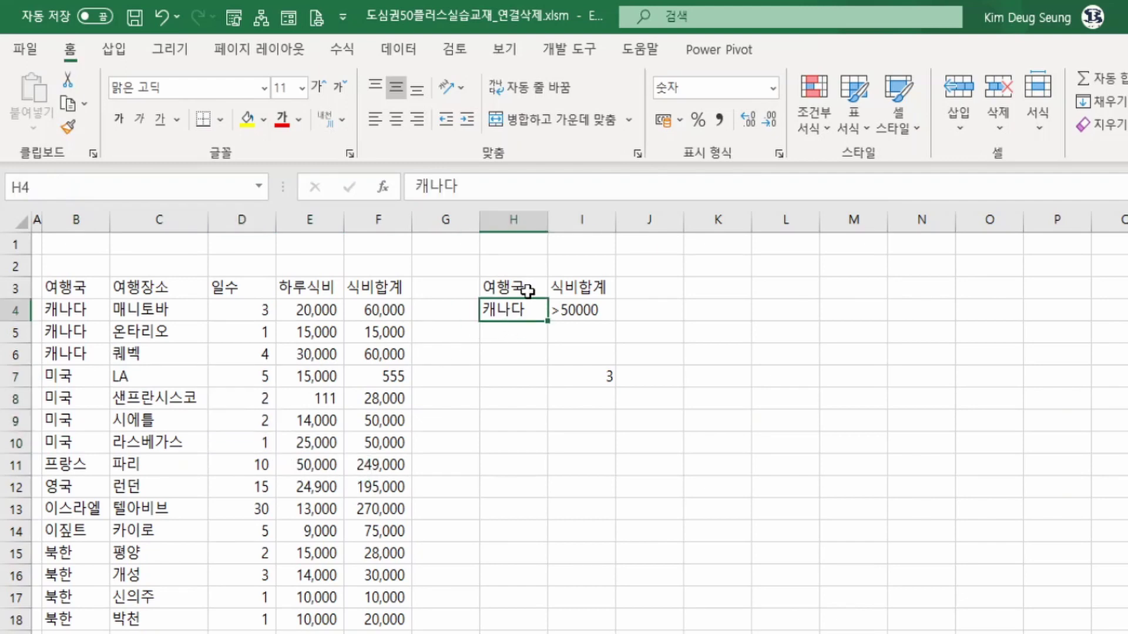
pyautogui.write('a')
pyautogui.press('BackSpace')
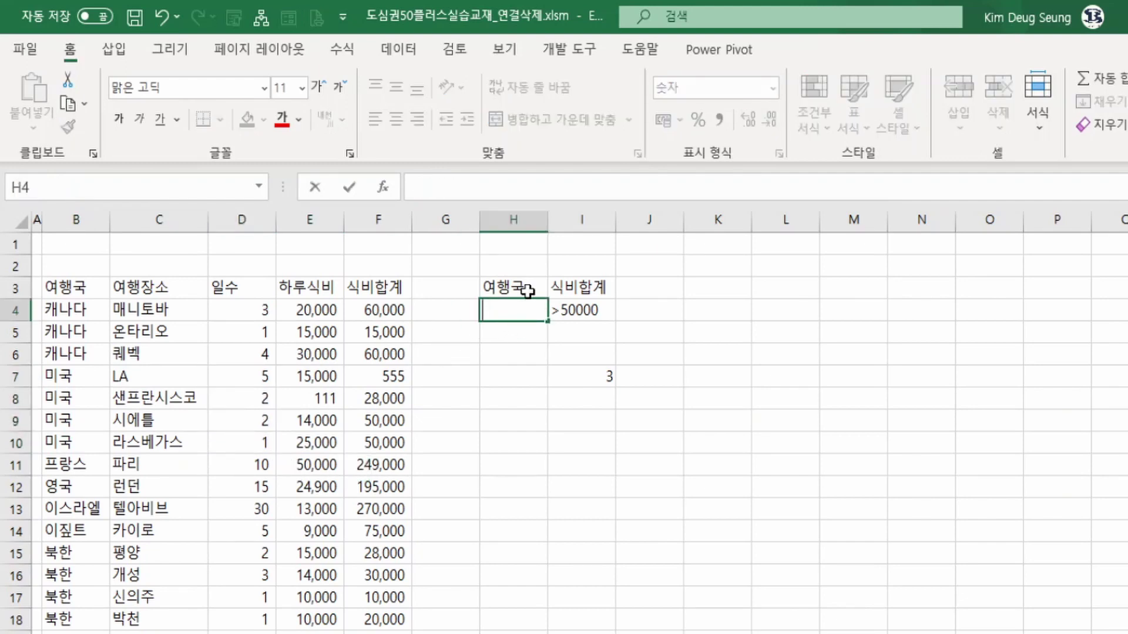
pyautogui.write('미국')
pyautogui.press('Return')
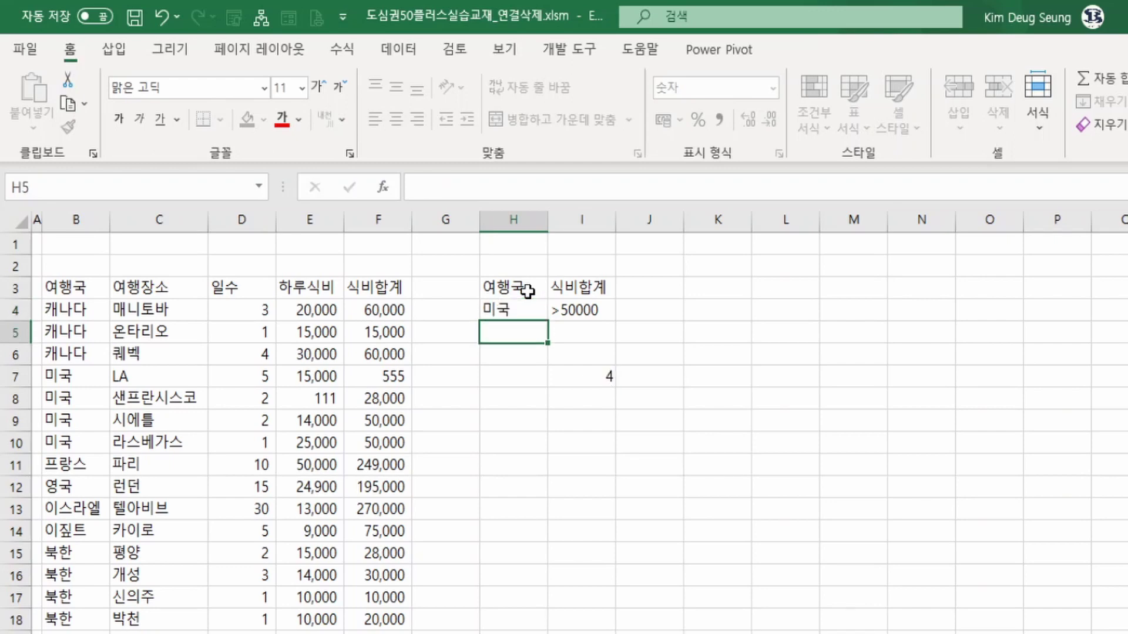
# - Check the formula in I7 and the 영국 row, and change the 여행국 criterion in H4 to 영국
pyautogui.click(595, 382)
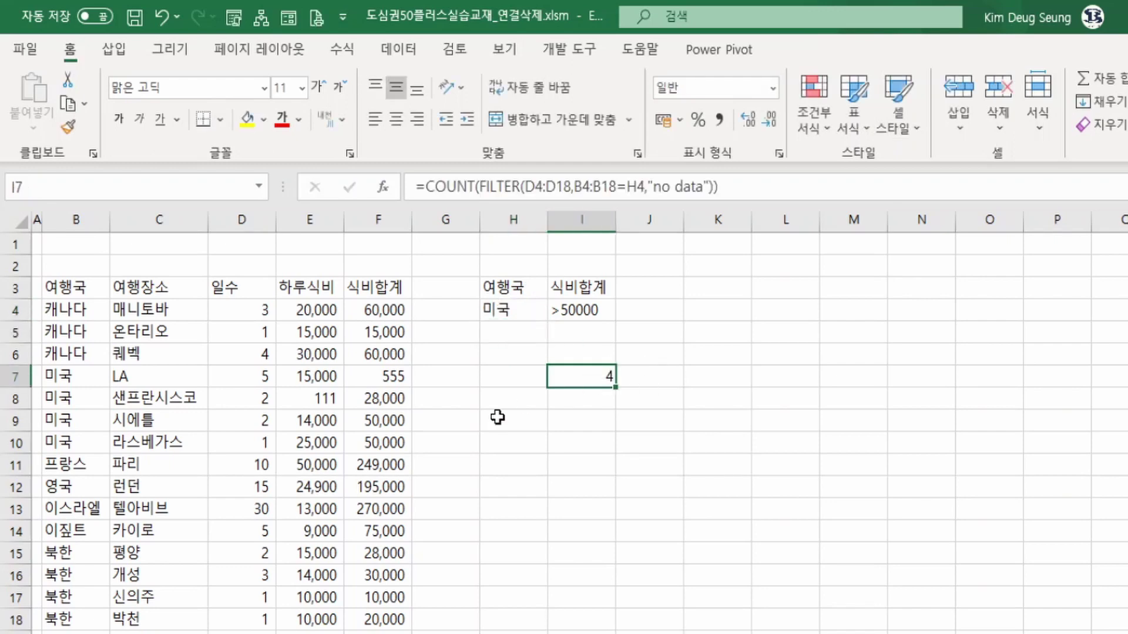
pyautogui.click(57, 488)
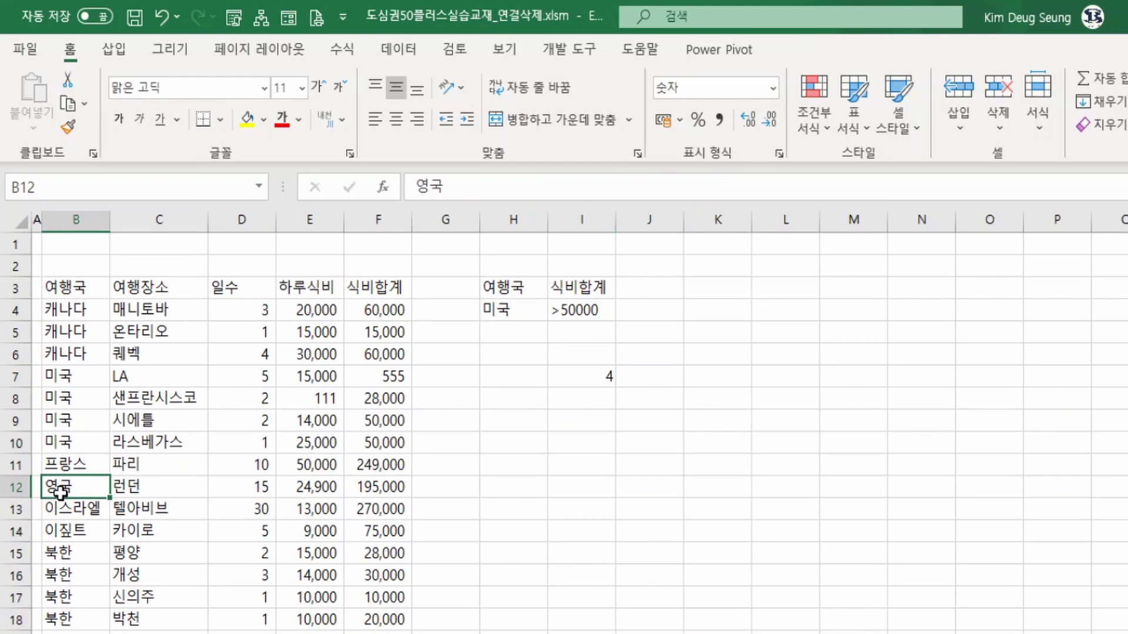
pyautogui.click(264, 488)
pyautogui.click(509, 317)
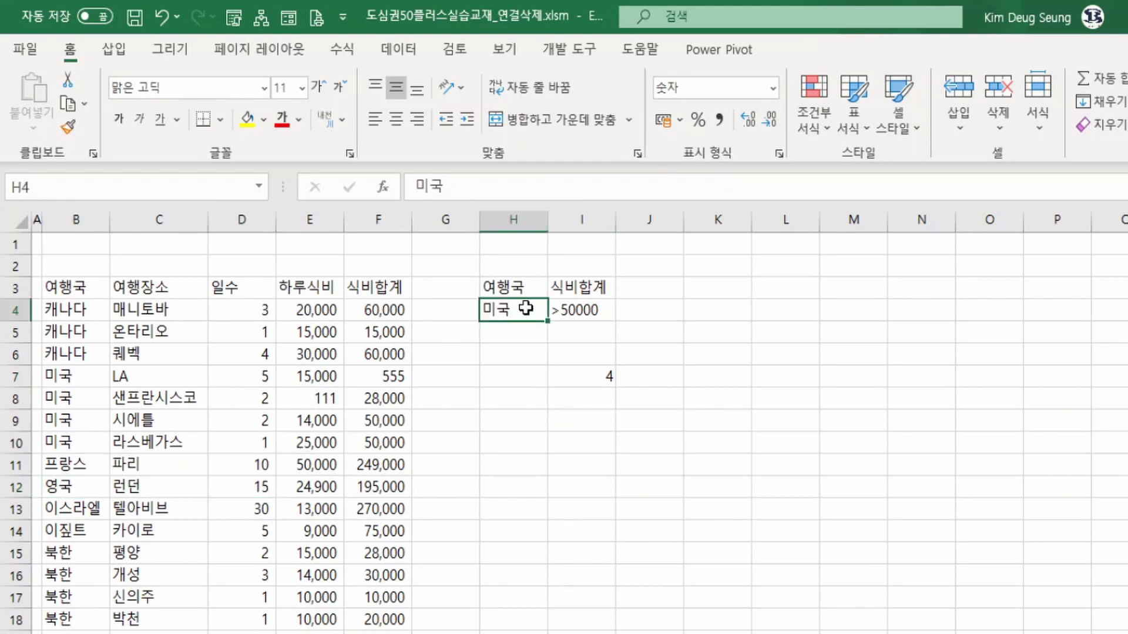
pyautogui.write('ㅇㅣㅇ')
pyautogui.press('BackSpace')
pyautogui.press('BackSpace')
pyautogui.press('BackSpace')
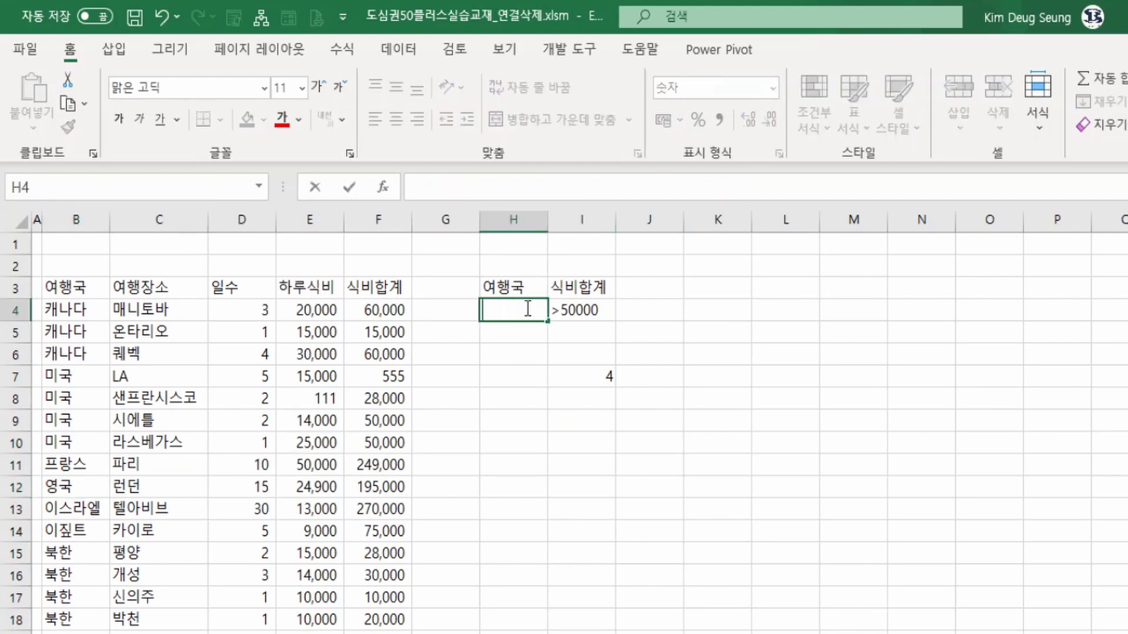
pyautogui.write('영국')
pyautogui.press('Return')
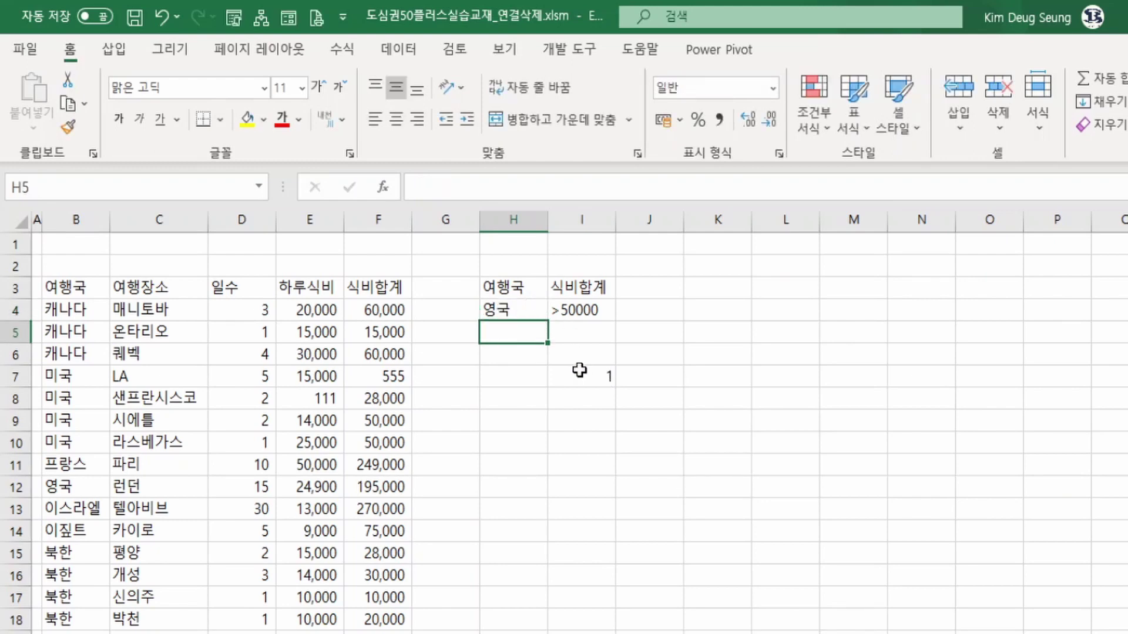
# - Set the 여행국 criterion in H4 back to 캐나다 after checking the count in I7
pyautogui.moveTo(505, 289); pyautogui.dragTo(509, 305)
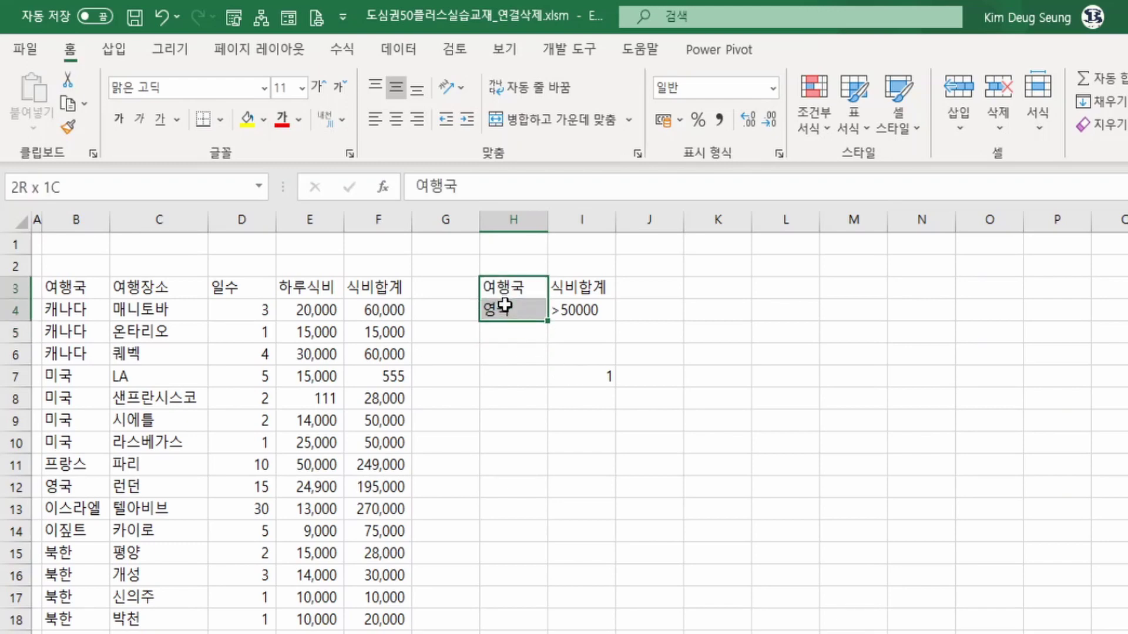
pyautogui.click(592, 383)
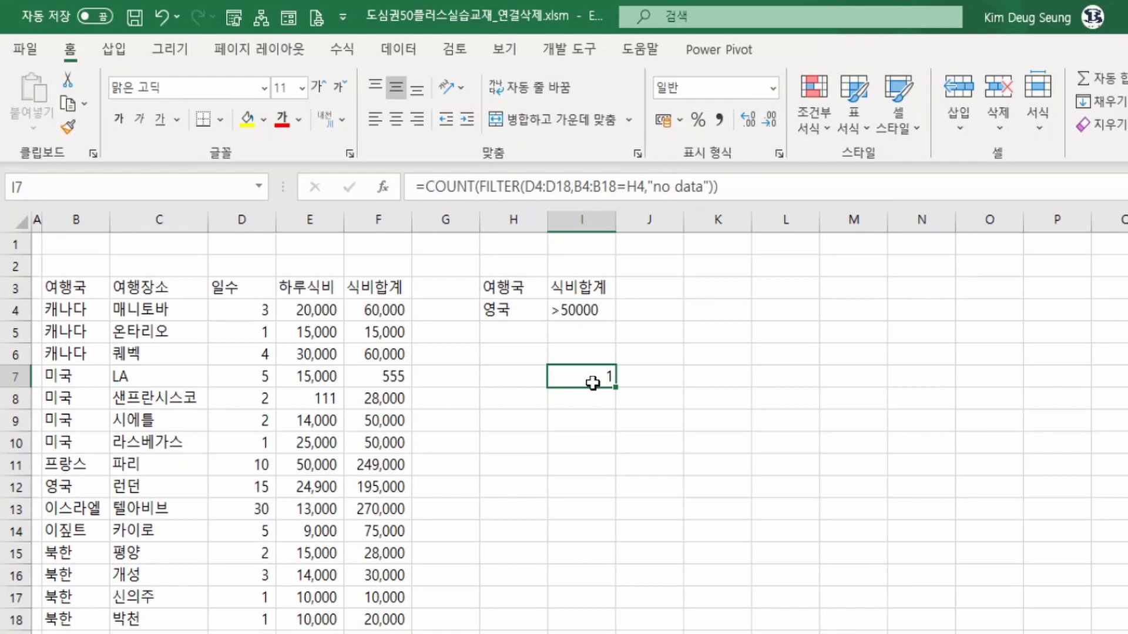
pyautogui.click(516, 314)
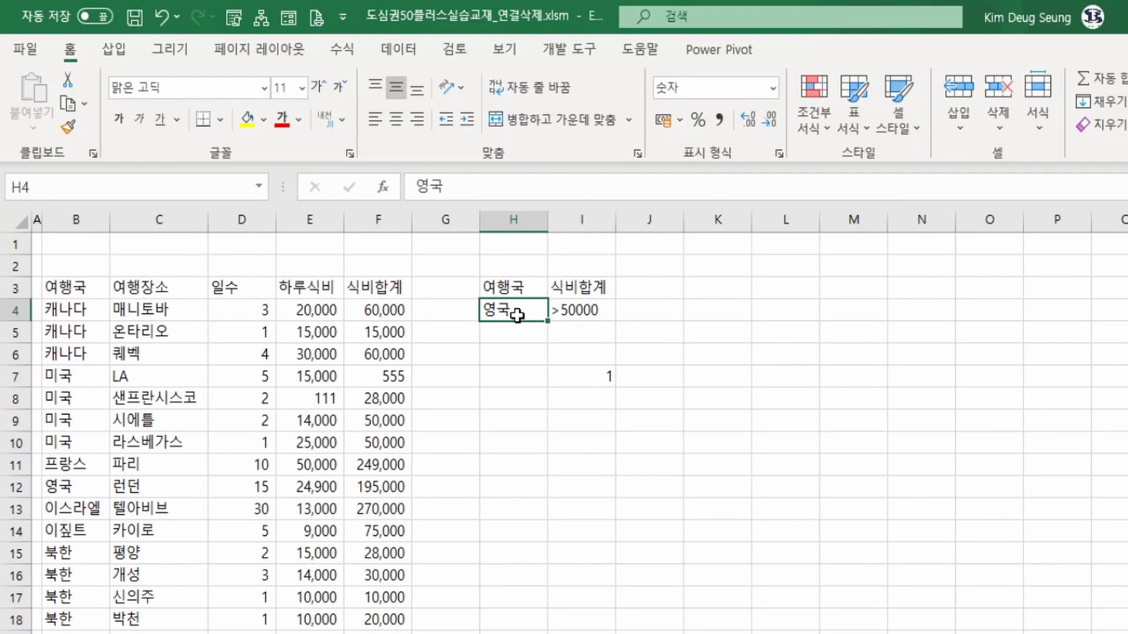
pyautogui.write('ㅋ')
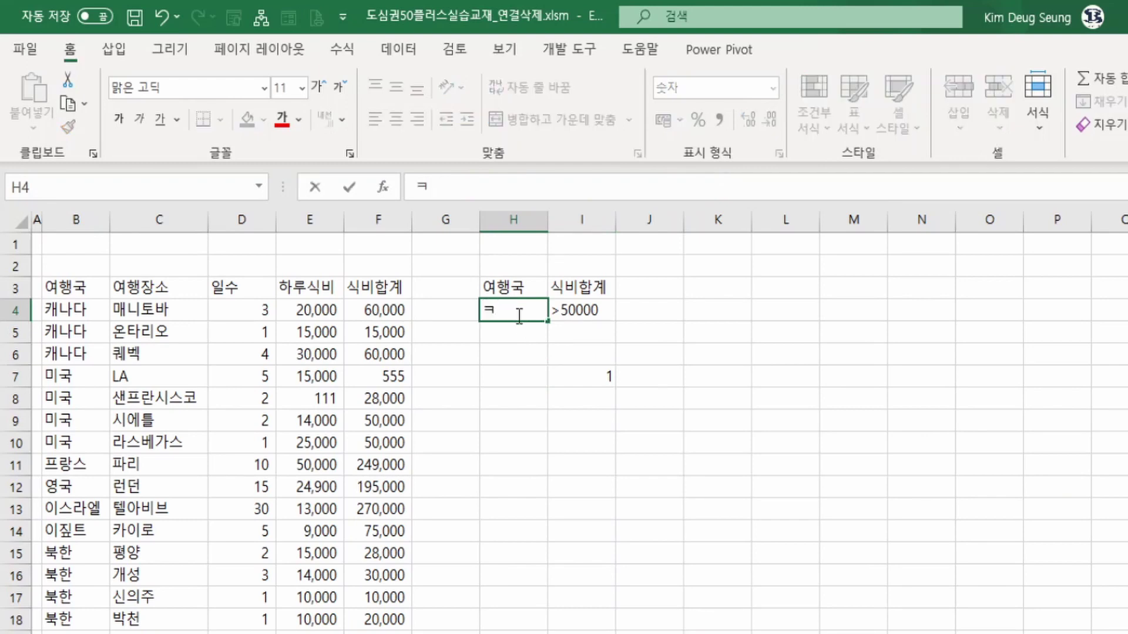
pyautogui.write('ㅐㄴㅏㄷㅏ')
pyautogui.press('Return')
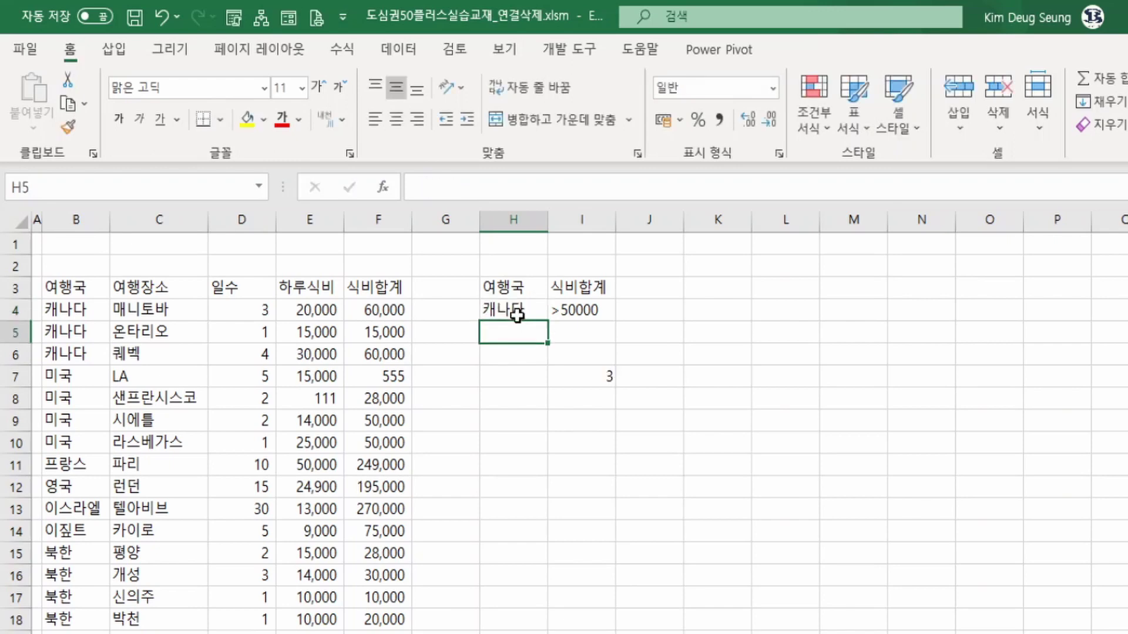
# - Examine the B4:B18=H4 condition inside the COUNT and FILTER formula in I7 and the 여행국 column it refers to
pyautogui.click(601, 375)
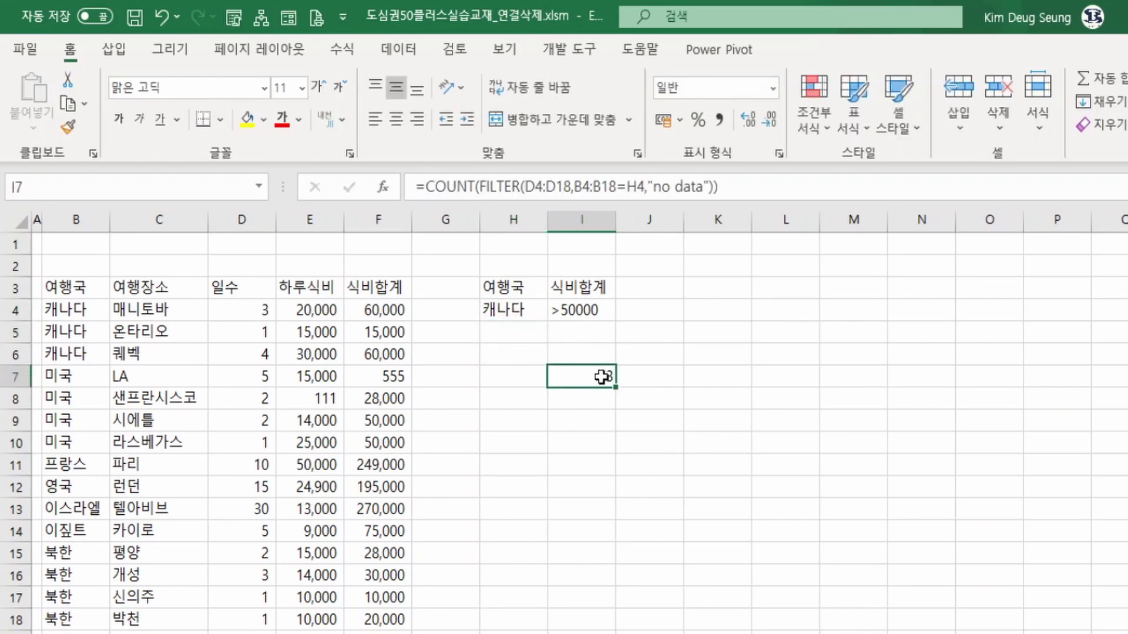
pyautogui.moveTo(574, 187); pyautogui.dragTo(644, 185)
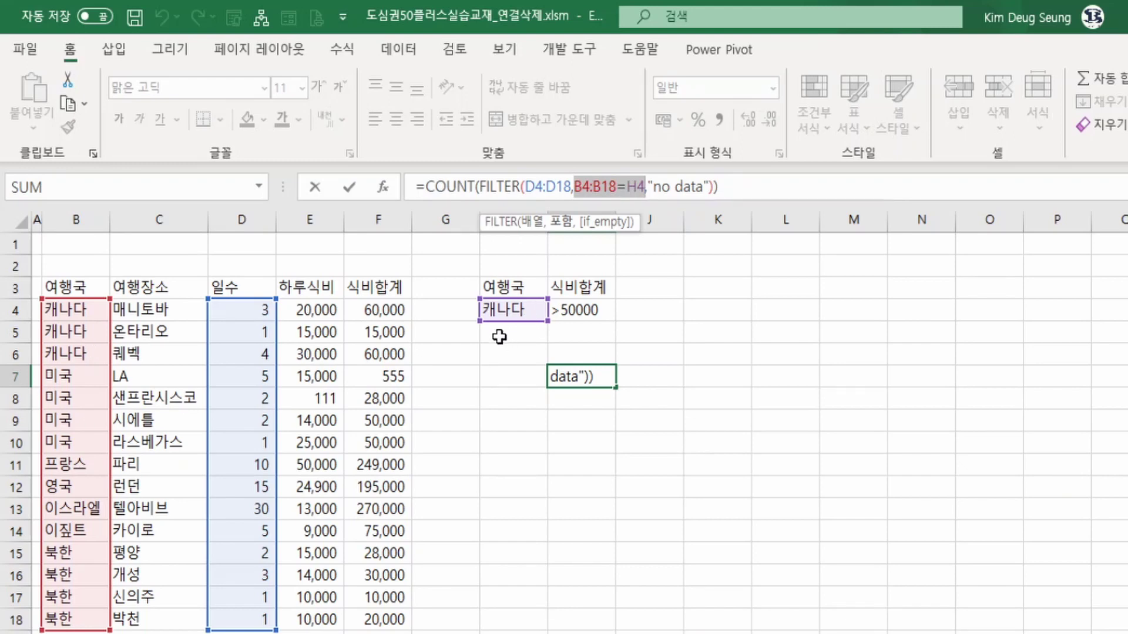
pyautogui.hotkey('ctrl', 'Return')
pyautogui.click(95, 291)
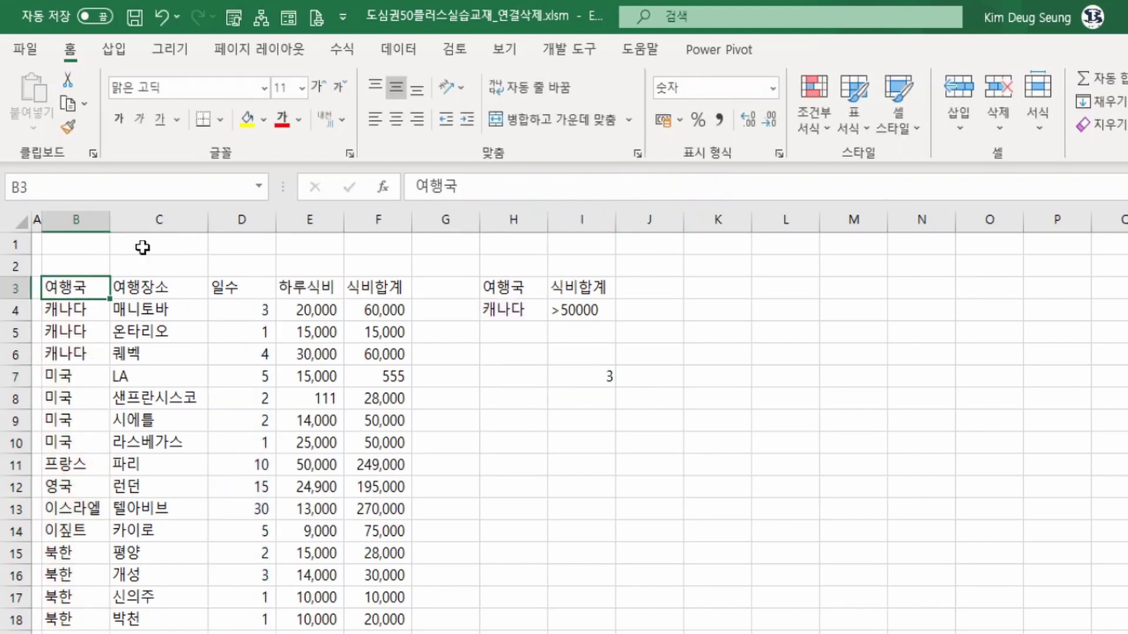
# - Turn on filtering for the travel table and show only the 캐나다 rows in the 여행국 column
pyautogui.click(409, 44)
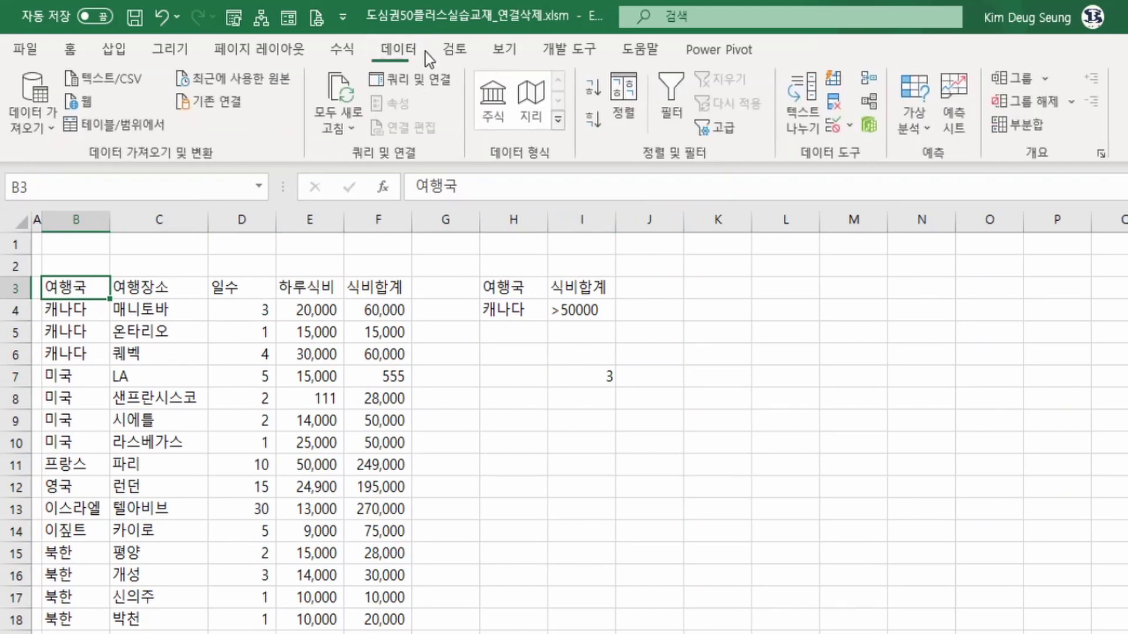
pyautogui.click(670, 106)
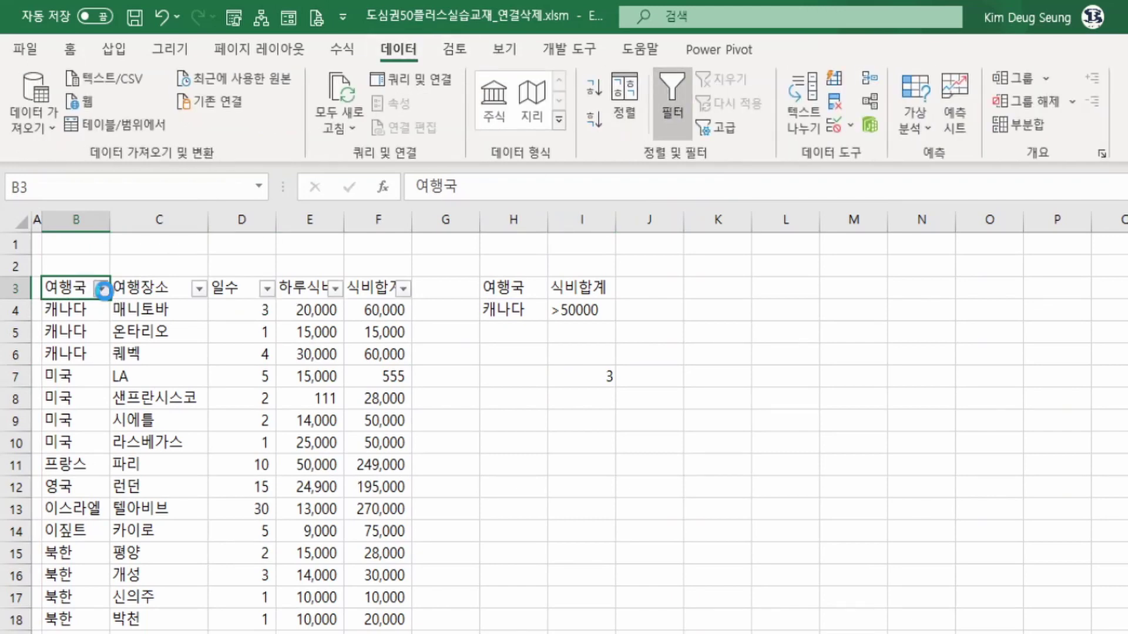
pyautogui.click(102, 289)
pyautogui.click(56, 499)
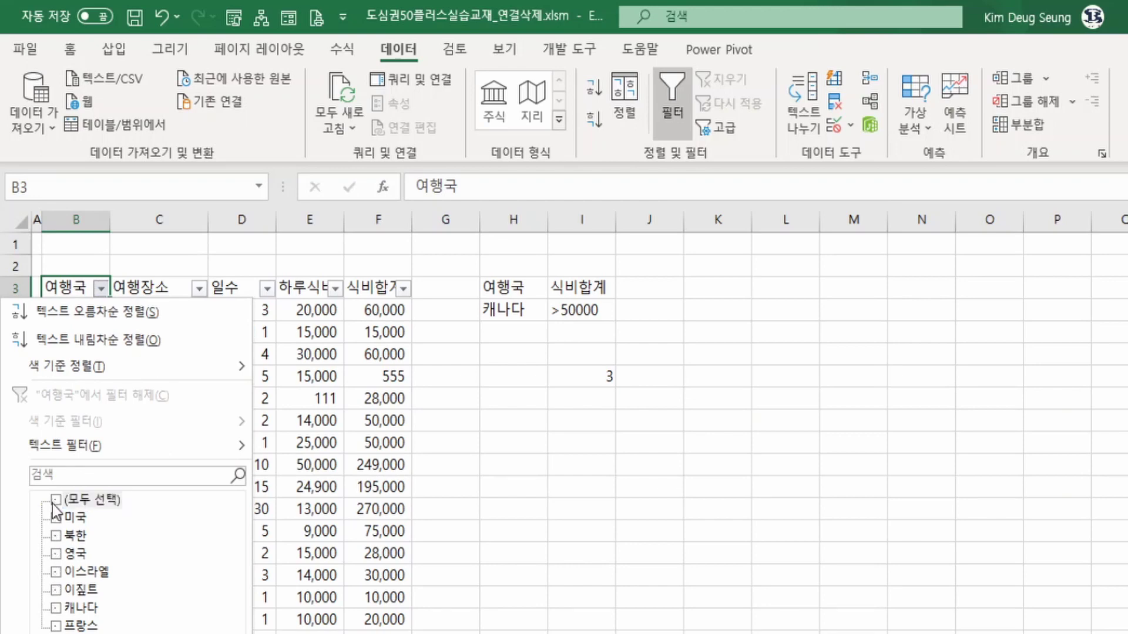
pyautogui.click(56, 608)
pyautogui.click(160, 633)
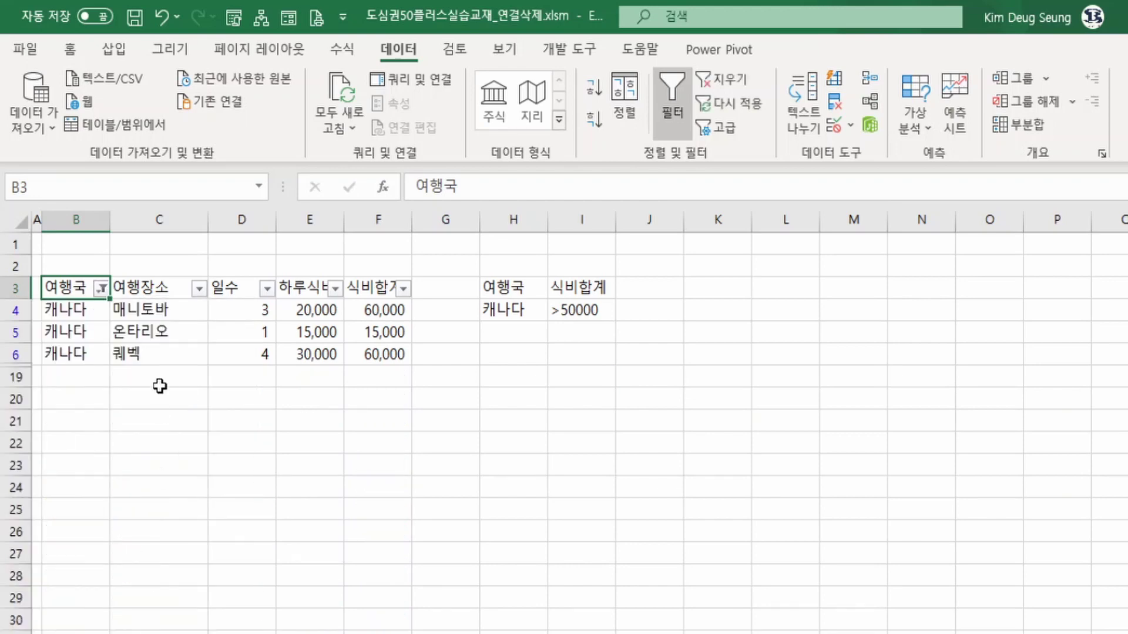
# - Compare the 식비합계 values of the filtered 캐나다 rows with the criterion in I4, and remove the filter from the table
pyautogui.moveTo(358, 317); pyautogui.dragTo(365, 349)
pyautogui.click(378, 319)
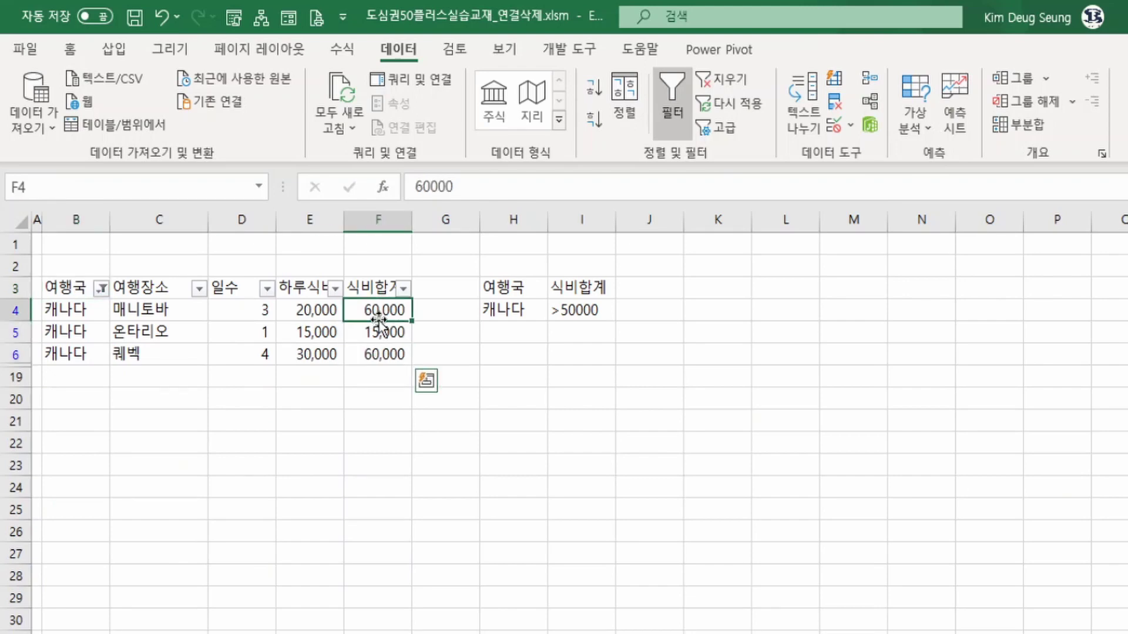
pyautogui.click(385, 355)
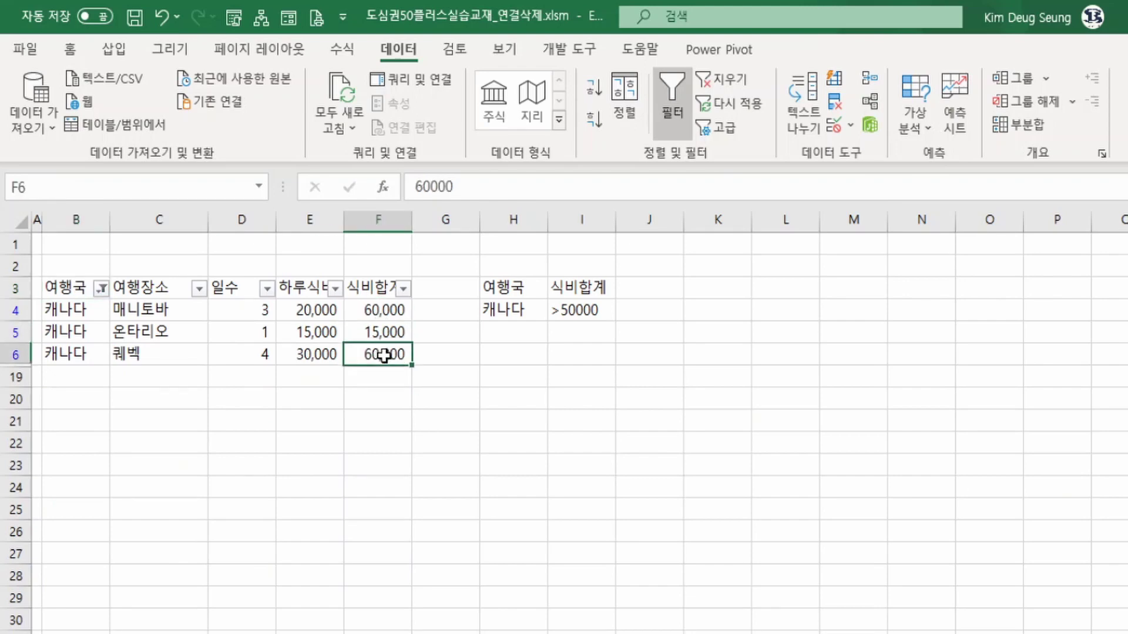
pyautogui.click(577, 317)
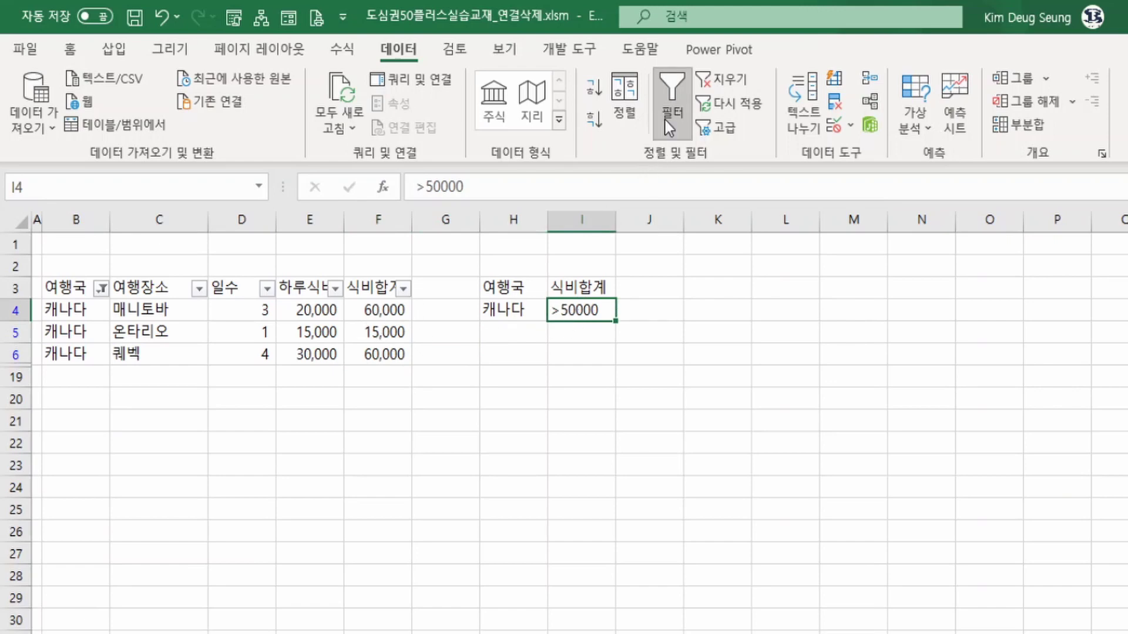
pyautogui.click(365, 323)
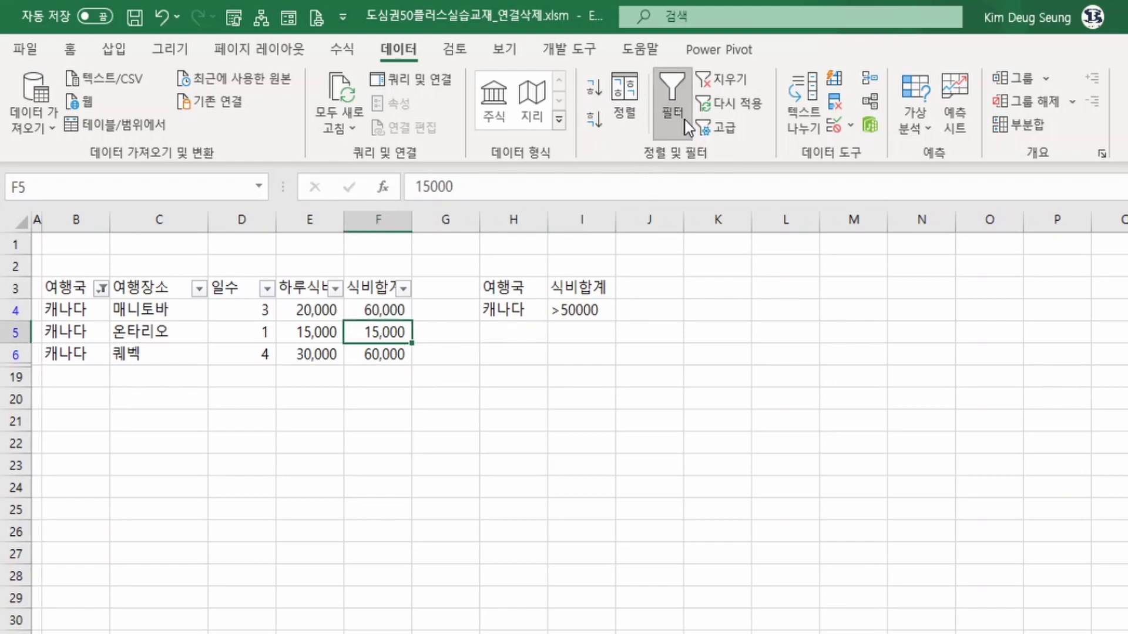
pyautogui.click(685, 121)
# - Enclose the B4:B18=H4 condition of the COUNT and FILTER formula in I7 in parentheses
pyautogui.click(601, 374)
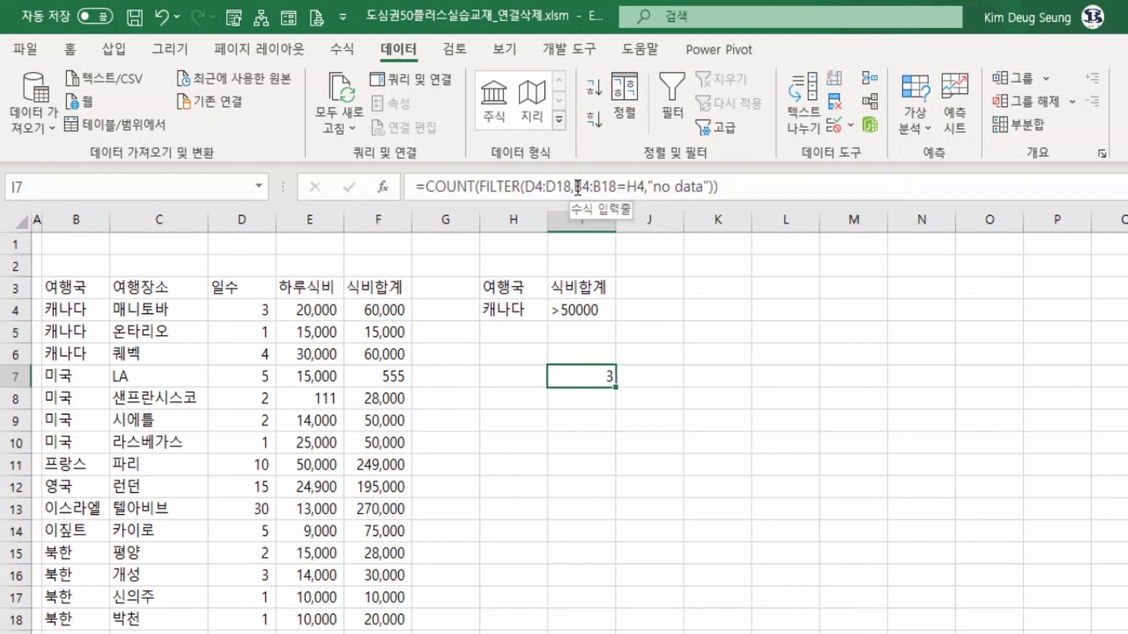
pyautogui.click(577, 187)
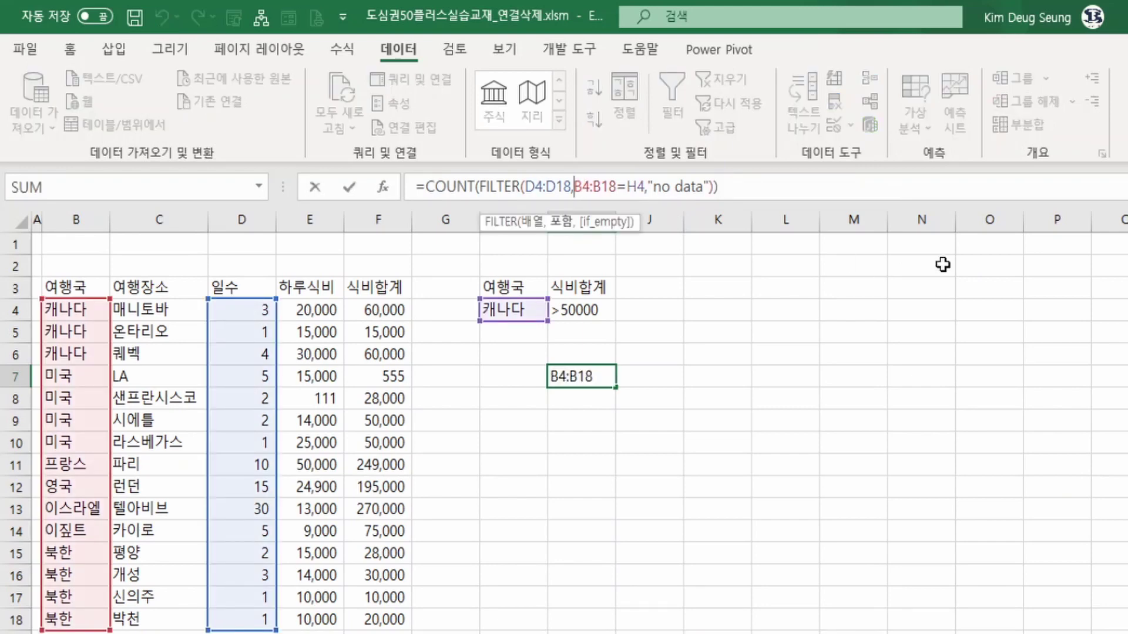
pyautogui.write('(')
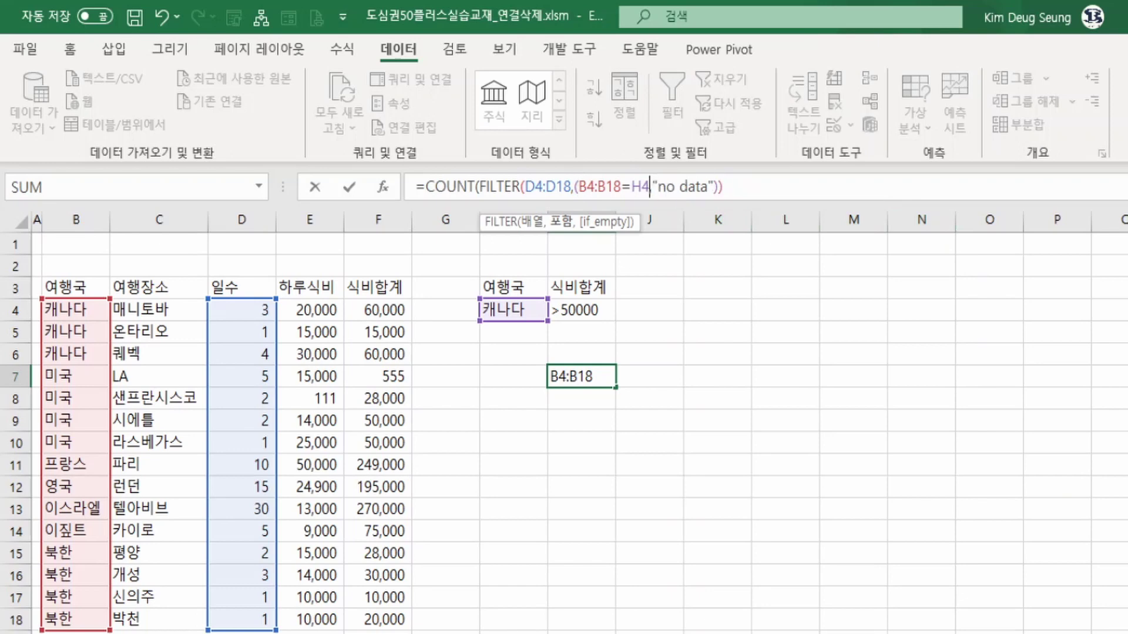
pyautogui.click(650, 186)
pyautogui.write(')')
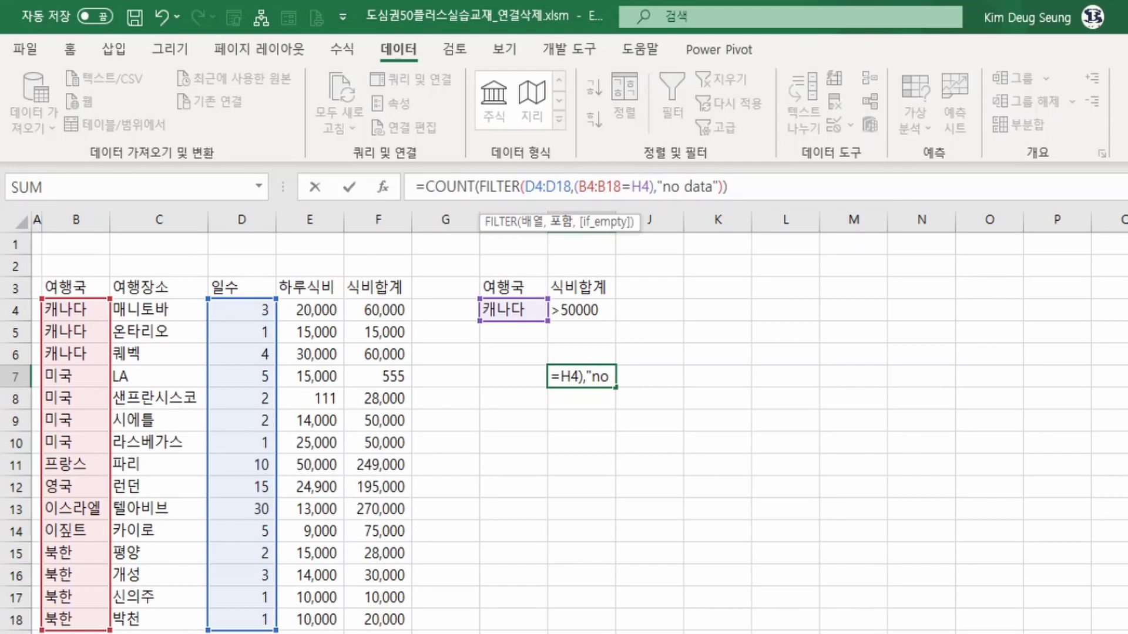
# - Multiply the 여행국 condition in the I7 formula by a second condition, (F4:F18>50000)
pyautogui.write('*')
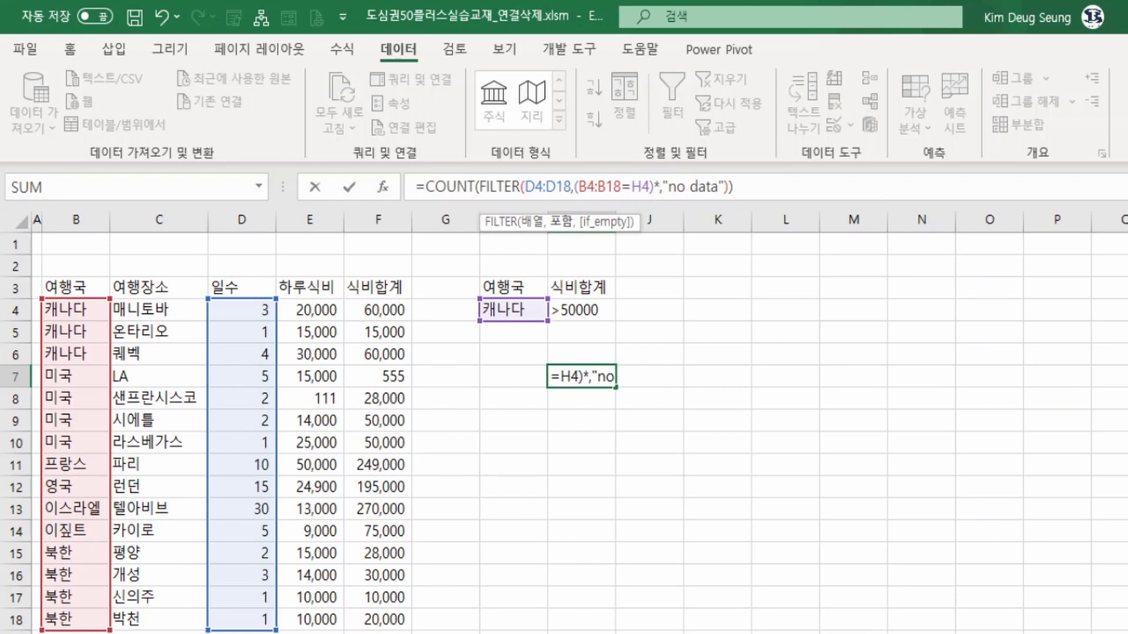
pyautogui.write('(')
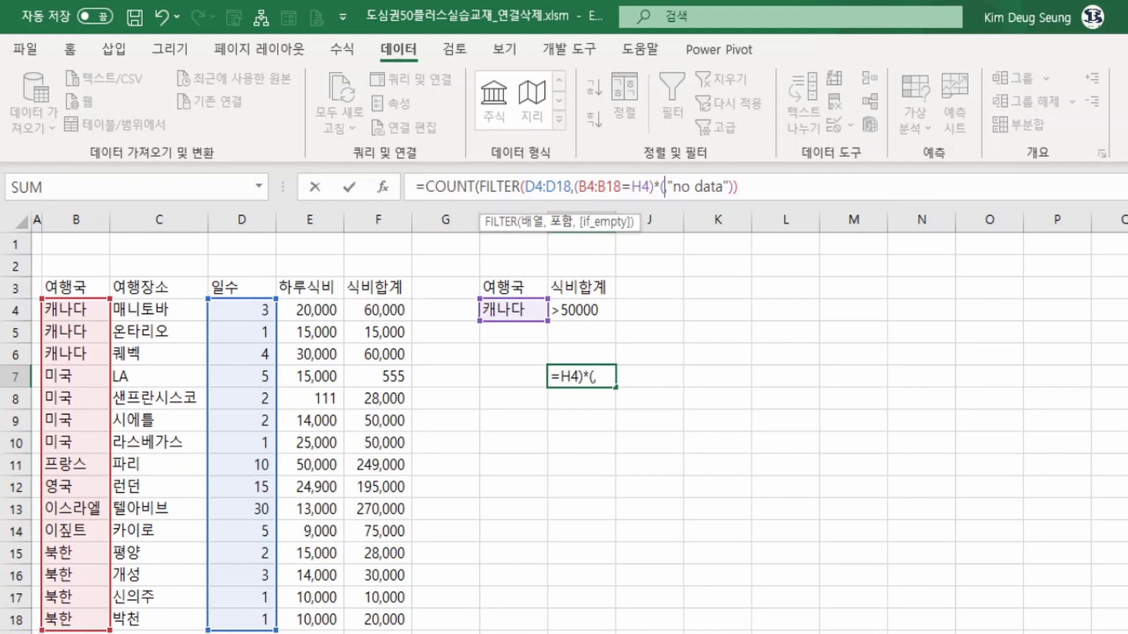
pyautogui.click(365, 315)
pyautogui.moveTo(365, 316); pyautogui.dragTo(393, 626)
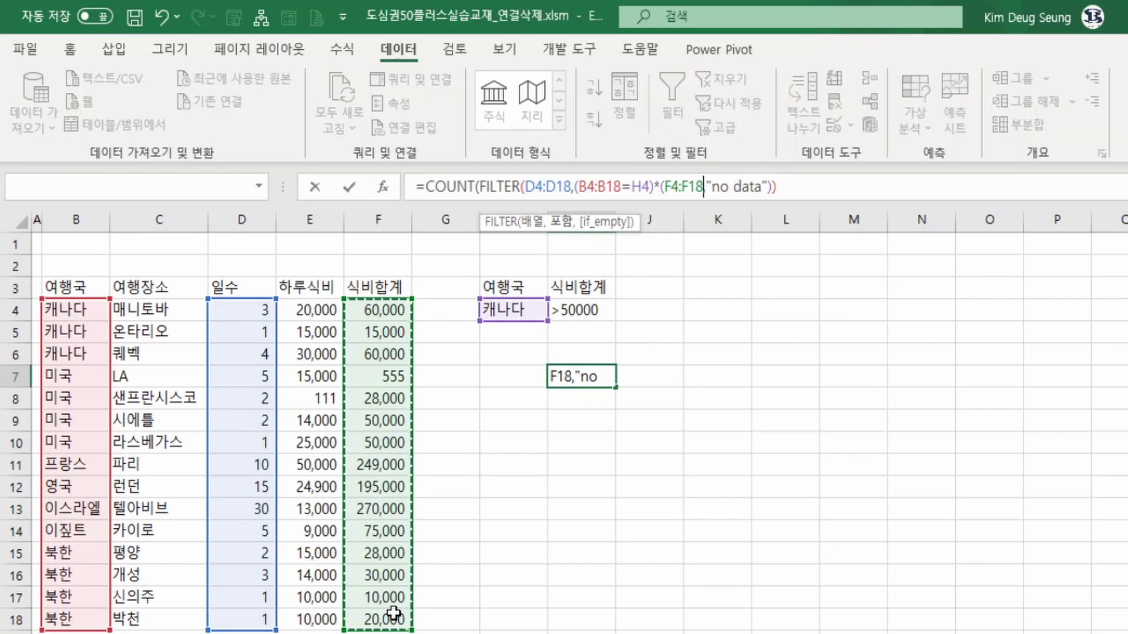
pyautogui.write('>')
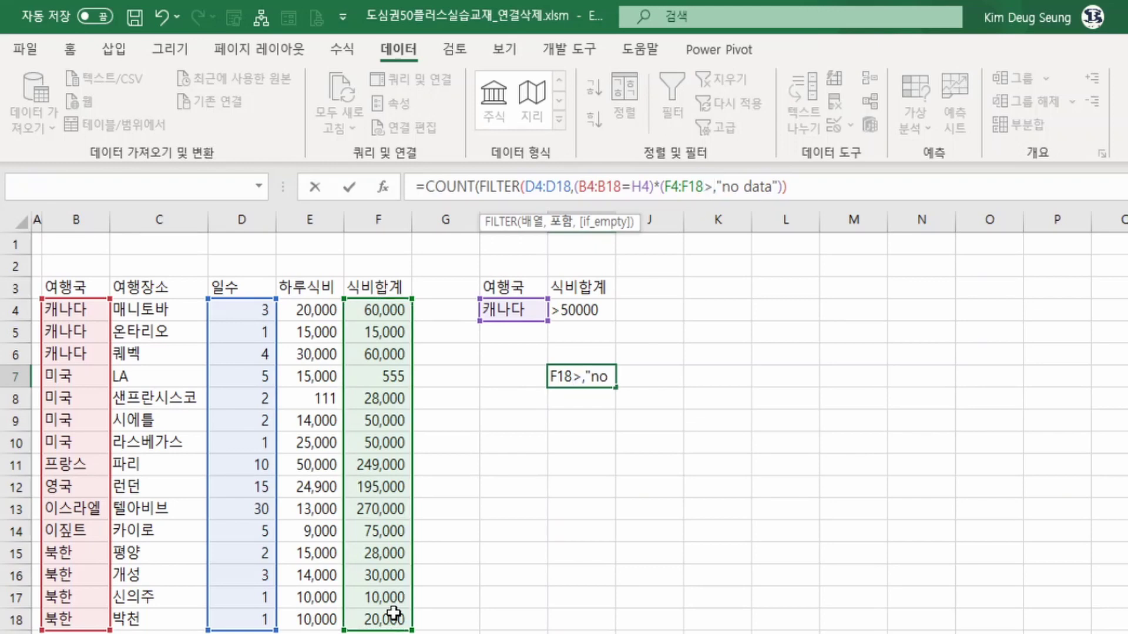
pyautogui.write('500')
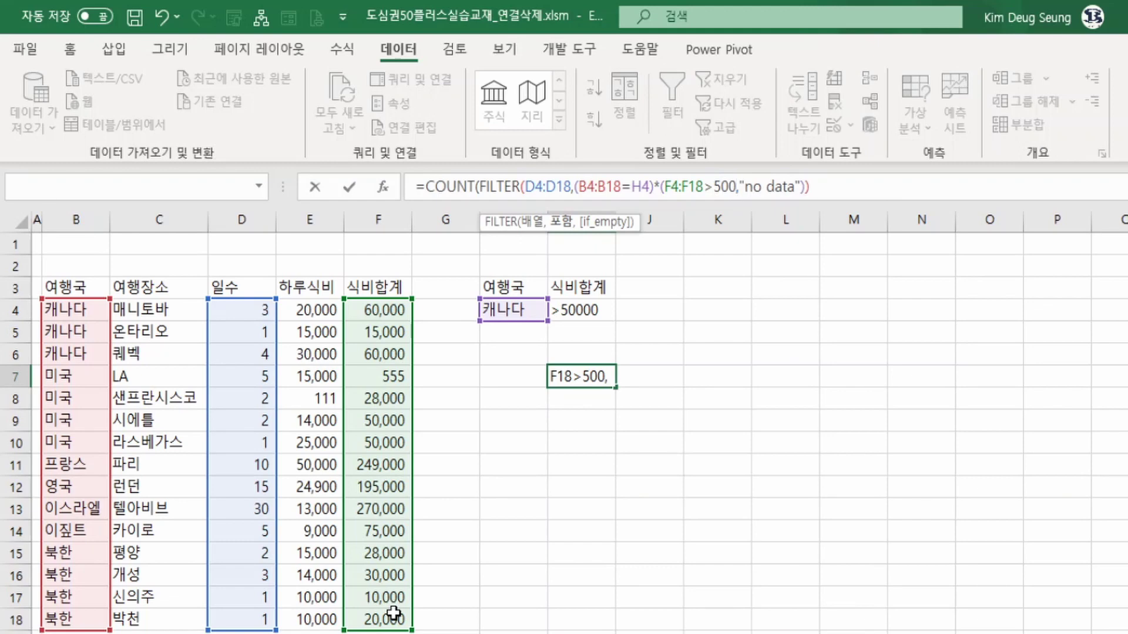
pyautogui.write('0')
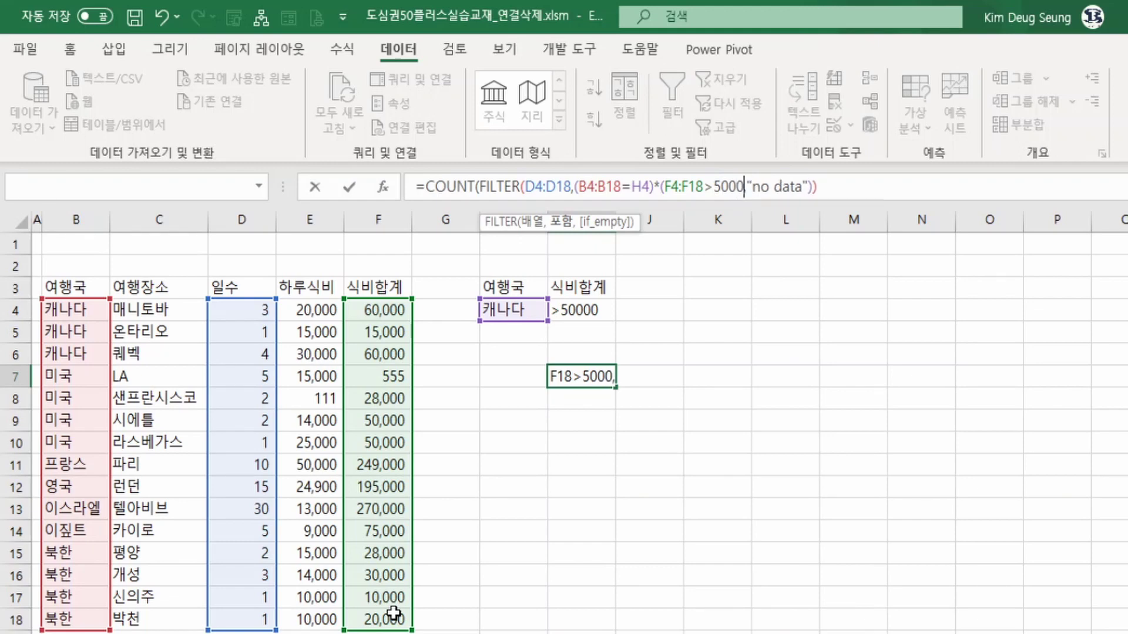
pyautogui.write('0)')
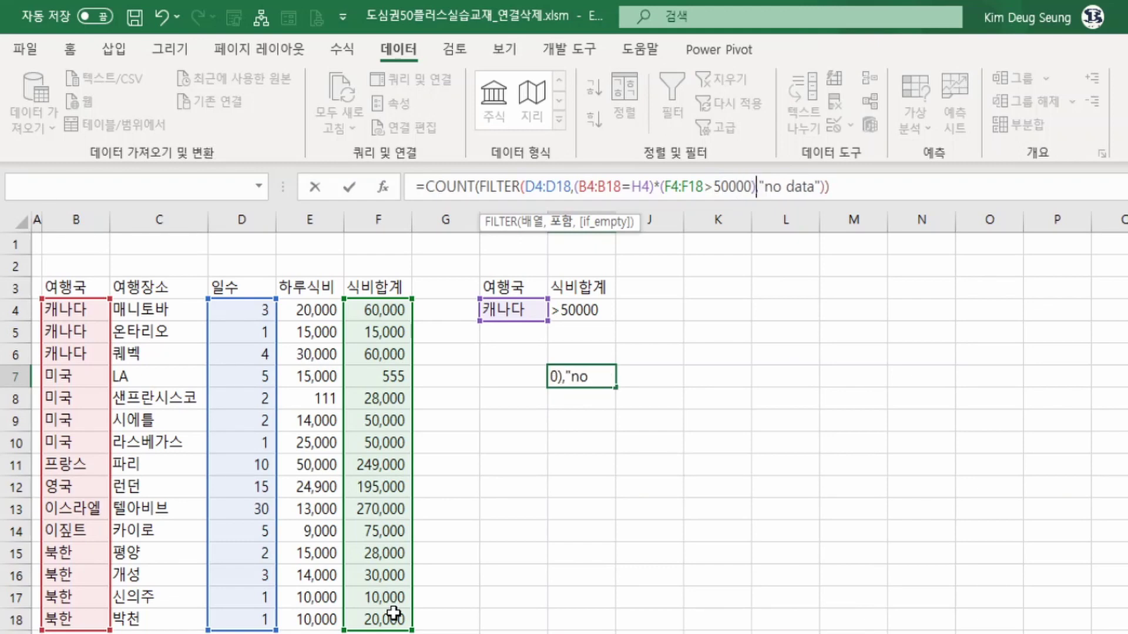
# - Replace the fixed threshold in the F4:F18 condition with a reference to I4 and commit the formula in I7
pyautogui.moveTo(573, 188); pyautogui.dragTo(752, 188)
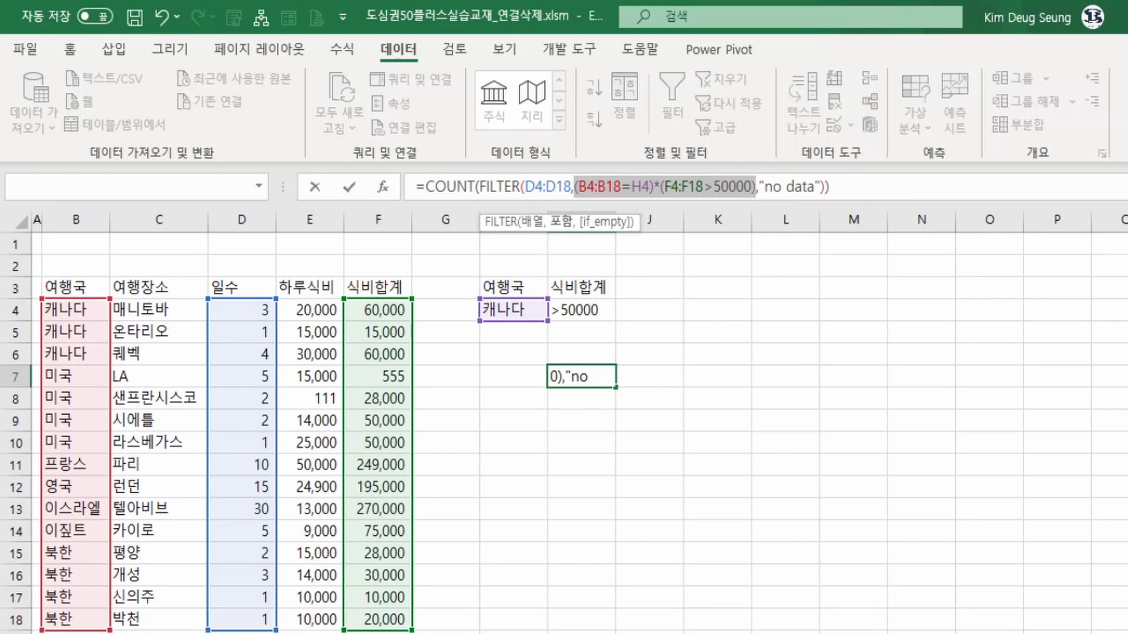
pyautogui.click(715, 188)
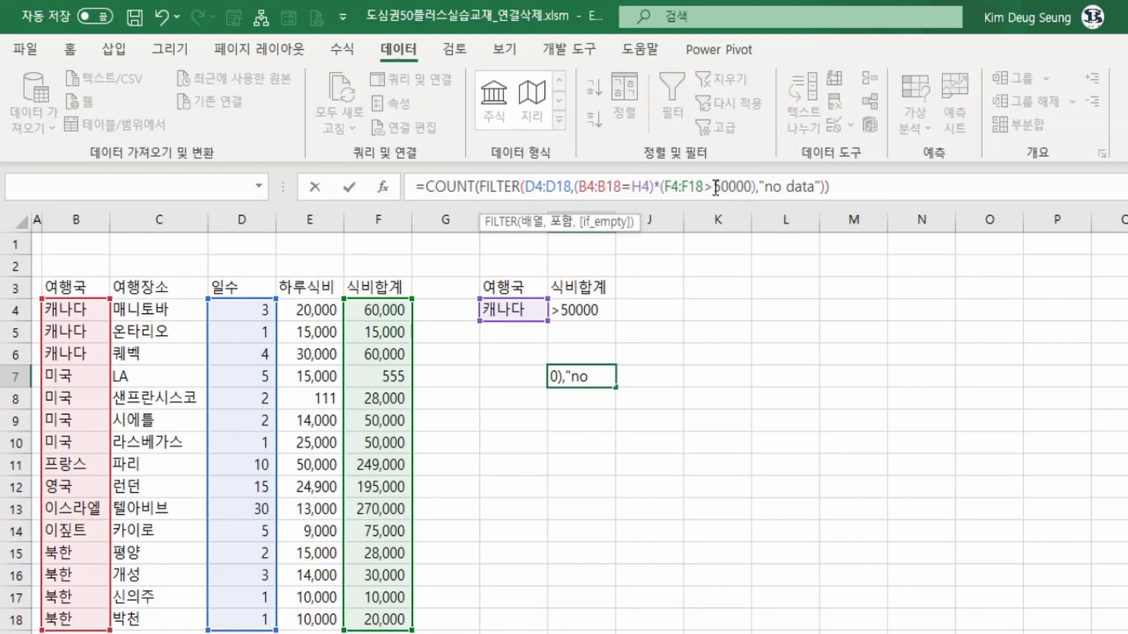
pyautogui.moveTo(716, 188); pyautogui.dragTo(761, 192)
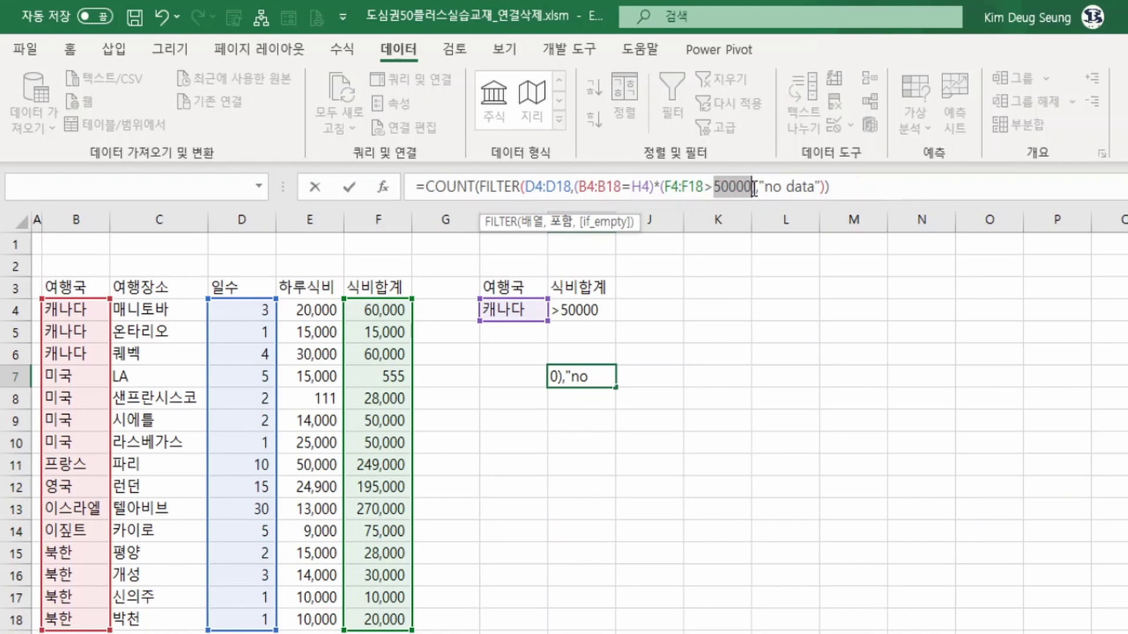
pyautogui.click(583, 313)
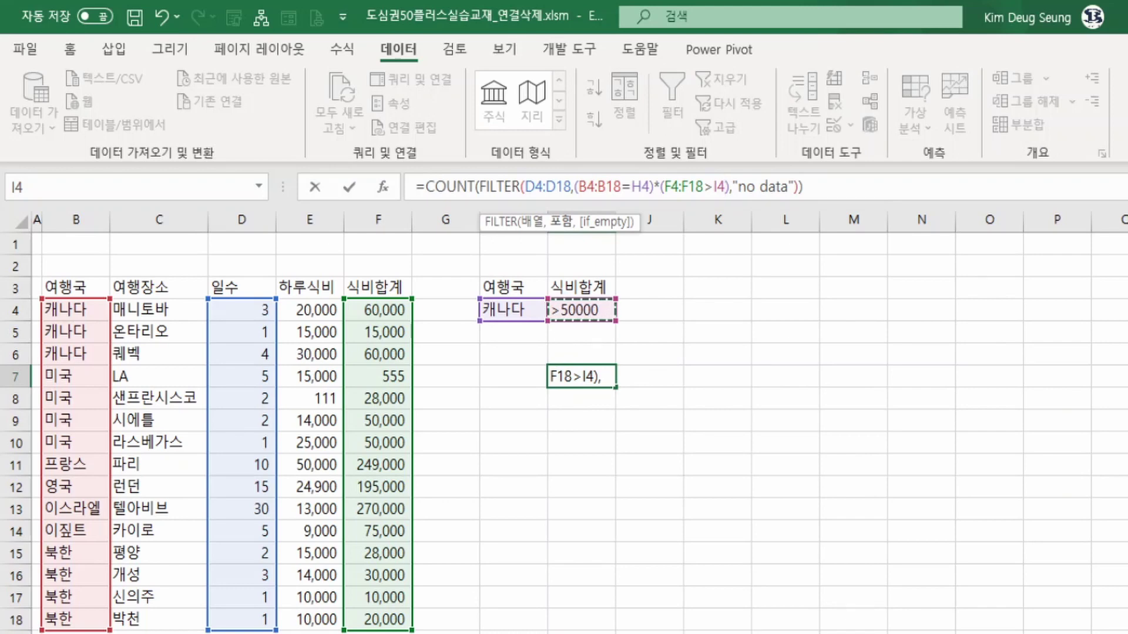
pyautogui.press('Return')
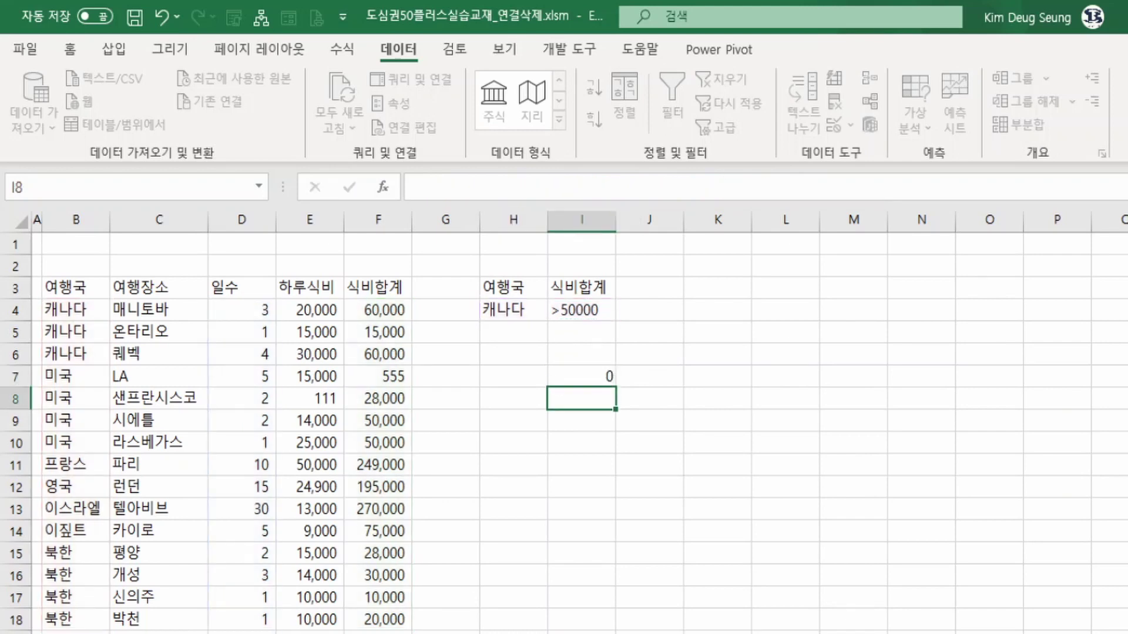
# - Check the formula in I7 and remove the > sign from the 식비합계 criterion in I4, leaving 50000
pyautogui.press('Up')
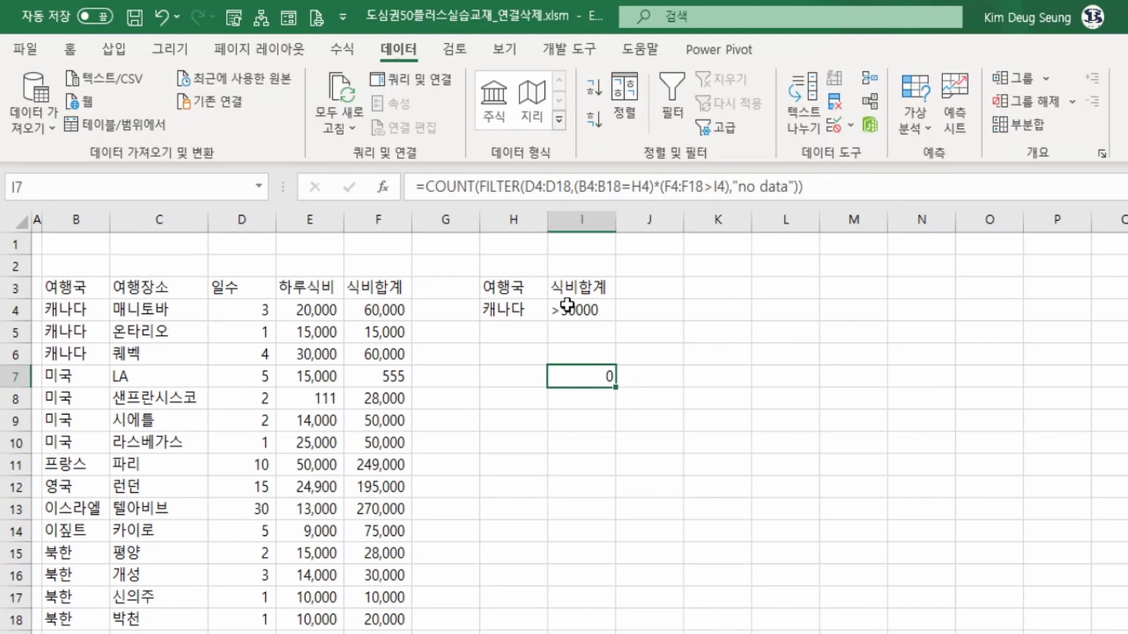
pyautogui.click(567, 305)
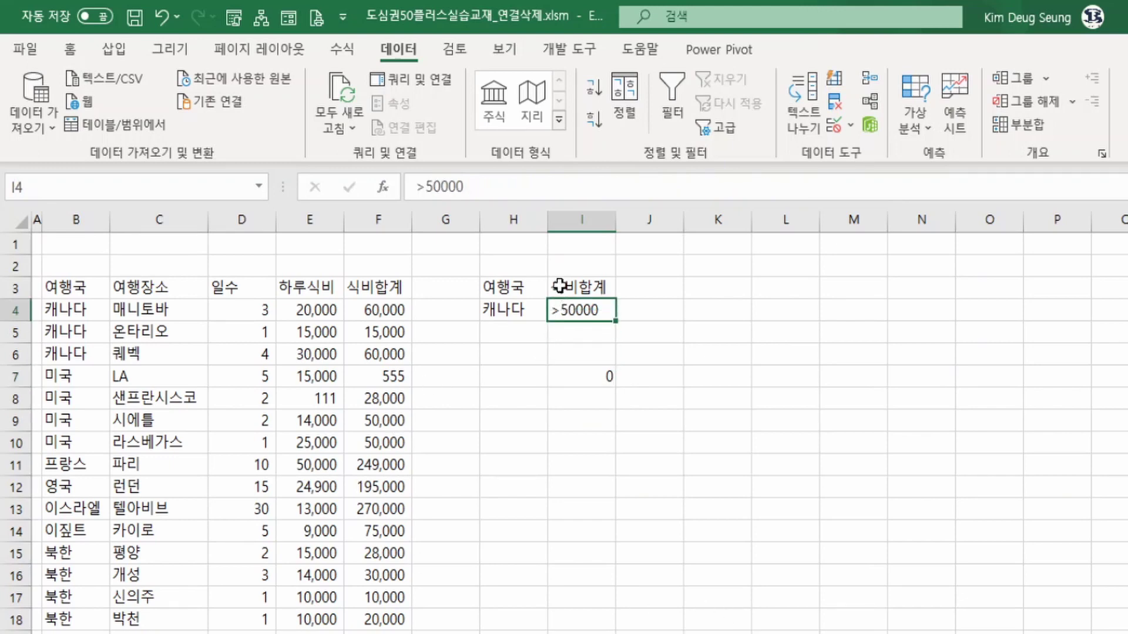
pyautogui.click(426, 187)
pyautogui.press('BackSpace')
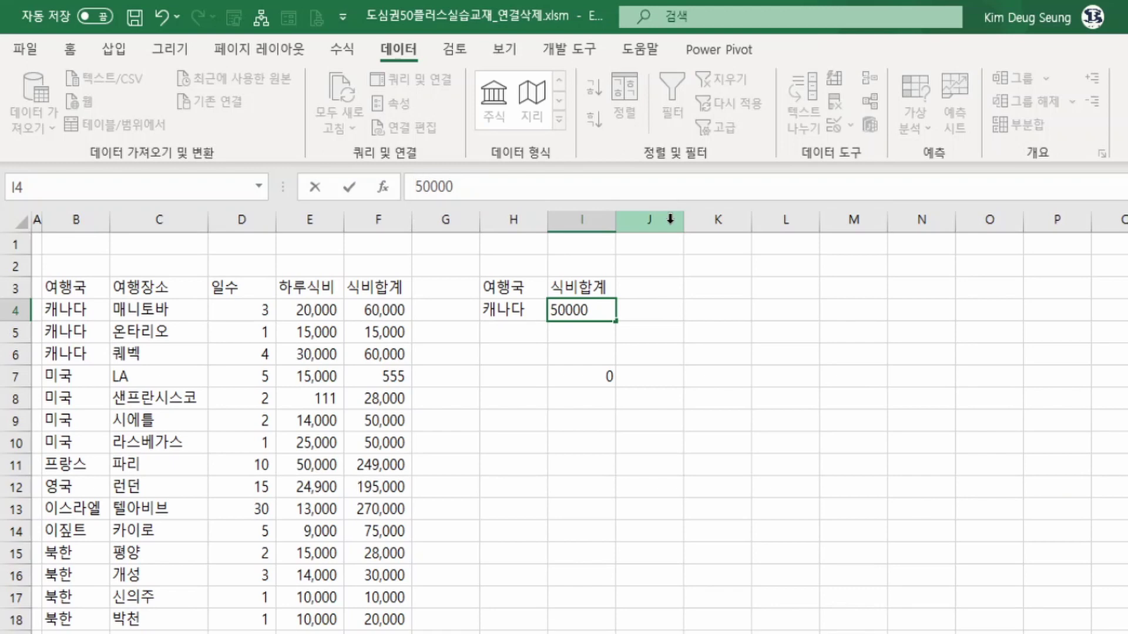
pyautogui.press('Return')
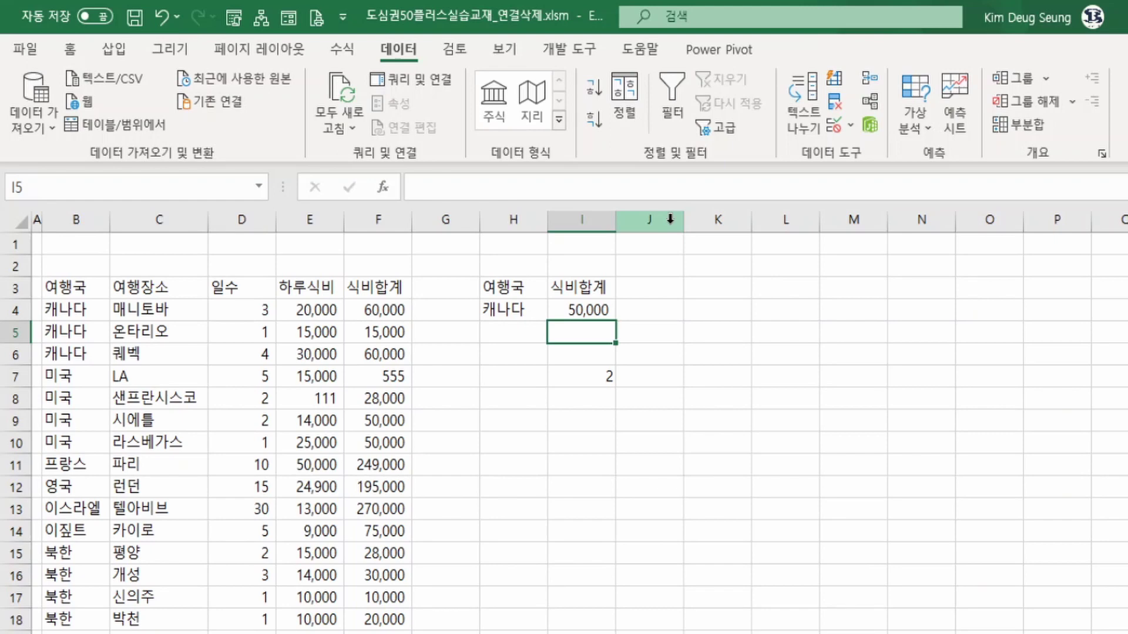
# - Set the 식비합계 criterion in I4 to 500
pyautogui.click(578, 310)
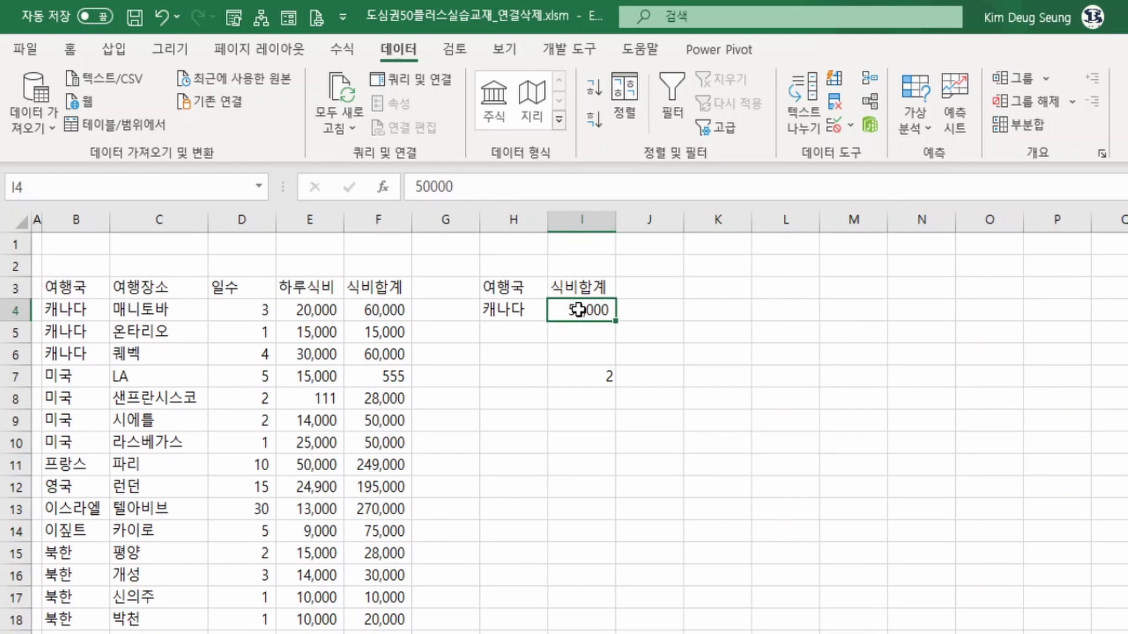
pyautogui.write('500')
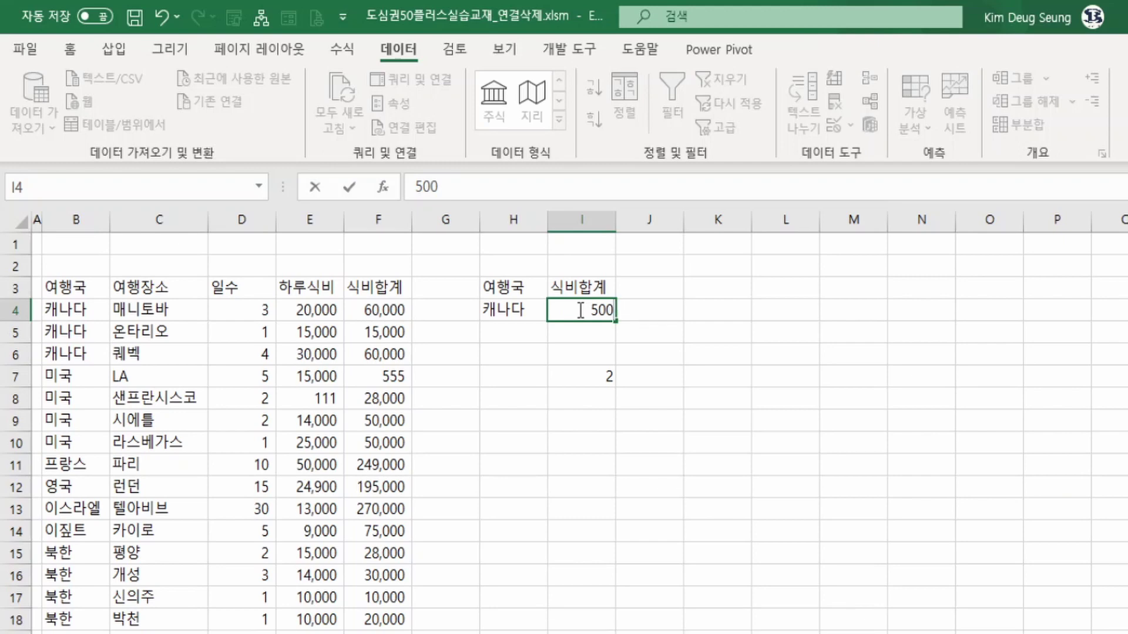
pyautogui.press('Return')
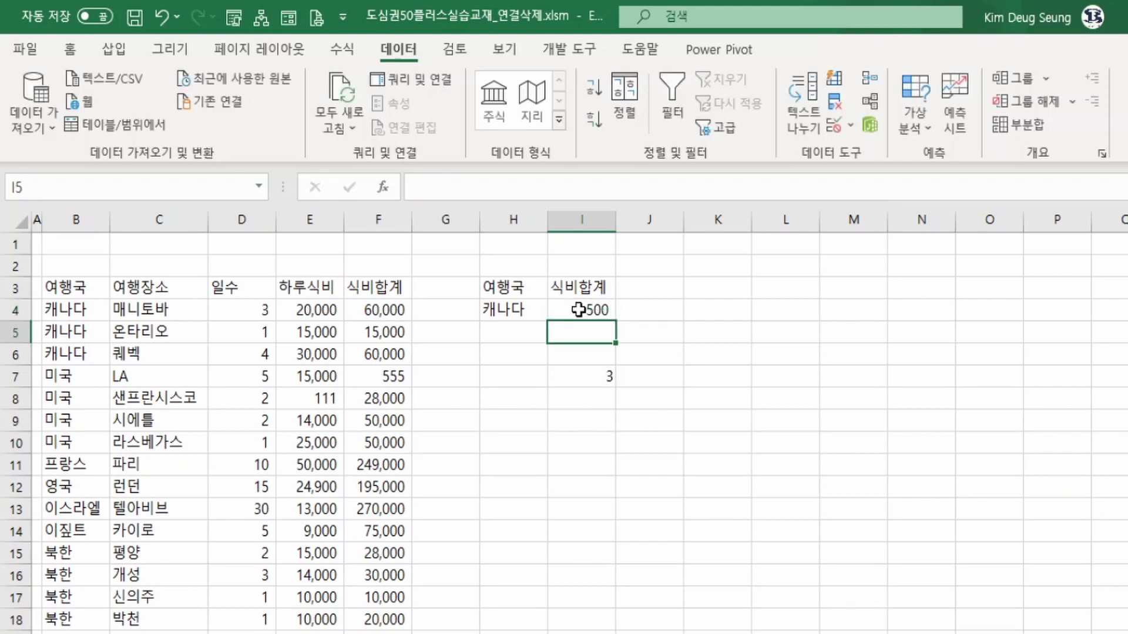
# - Set the 여행국 criterion in H4 to 미국
pyautogui.press('Up')
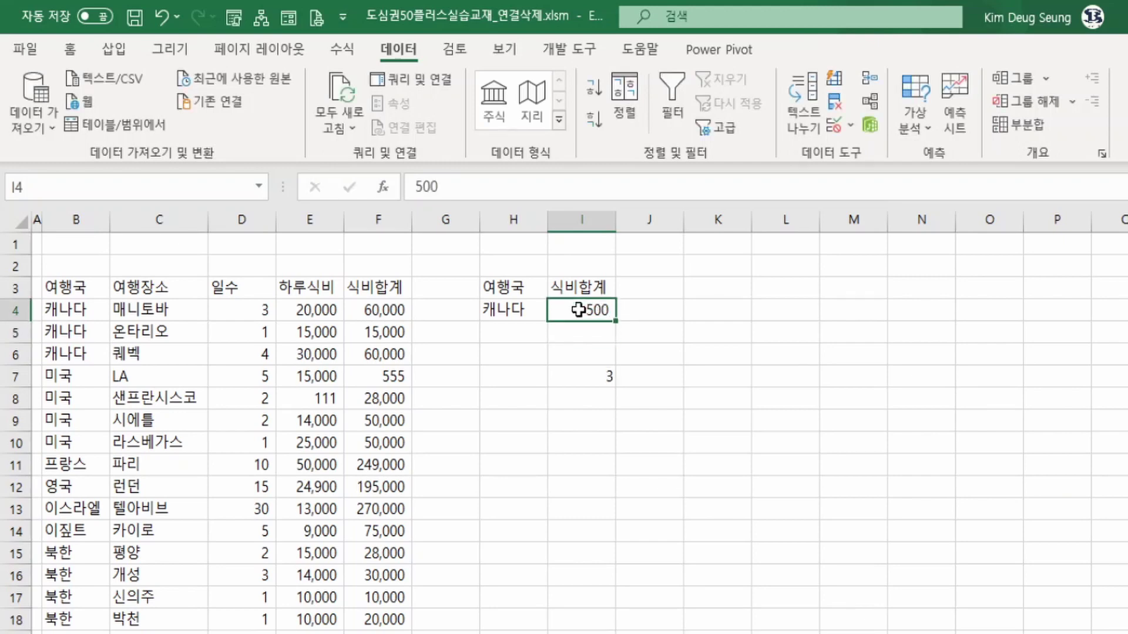
pyautogui.press('Left')
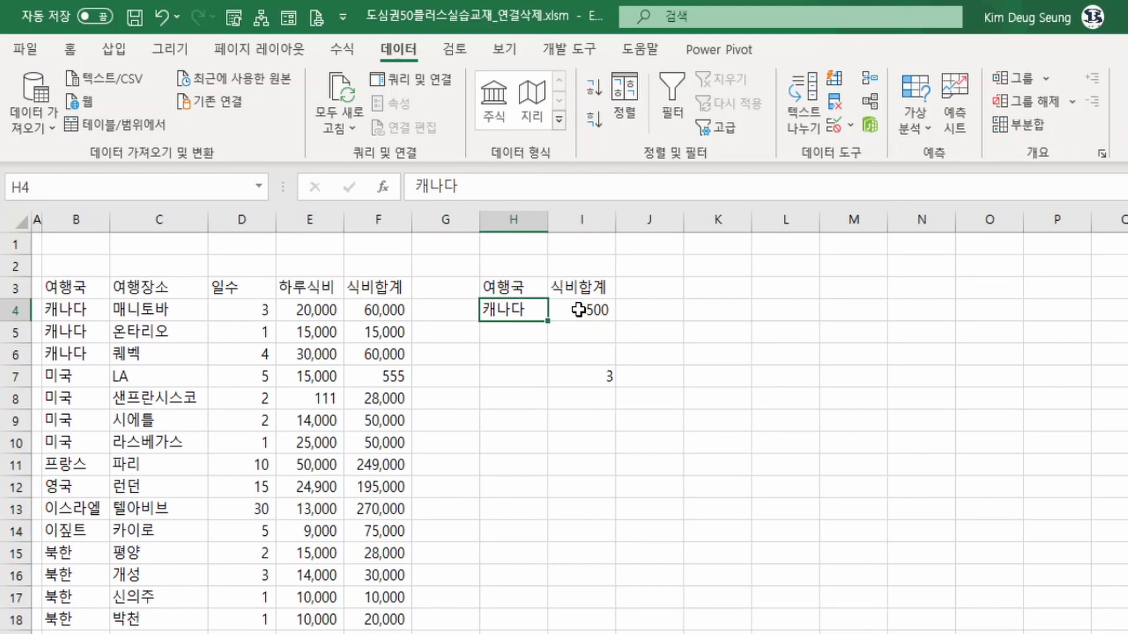
pyautogui.write('ㅇ')
pyautogui.press('BackSpace')
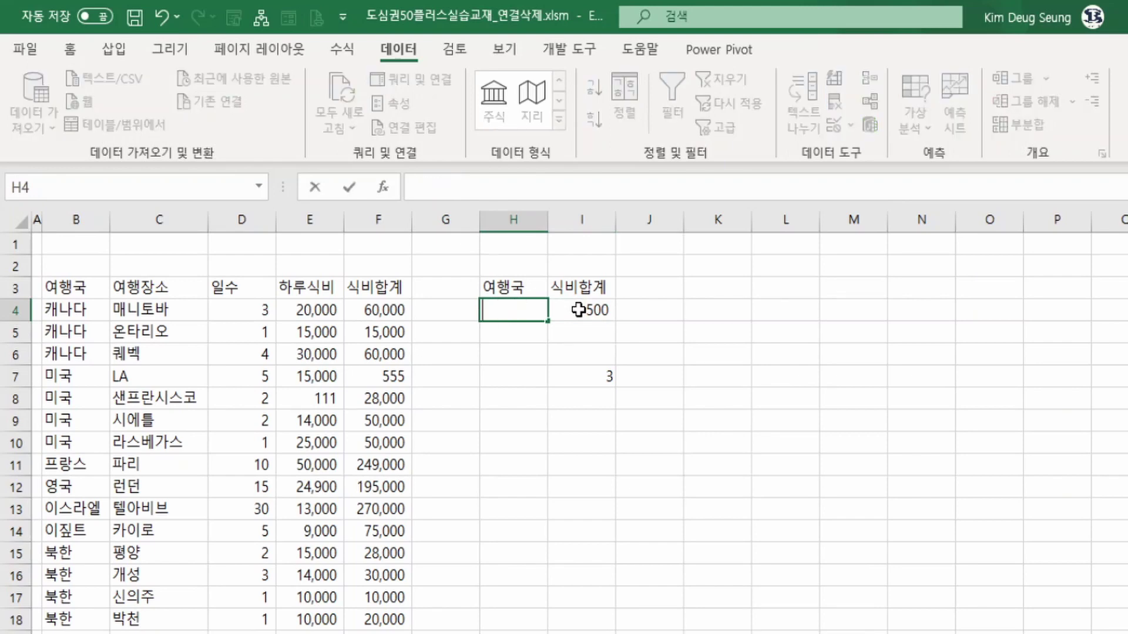
pyautogui.write('미국')
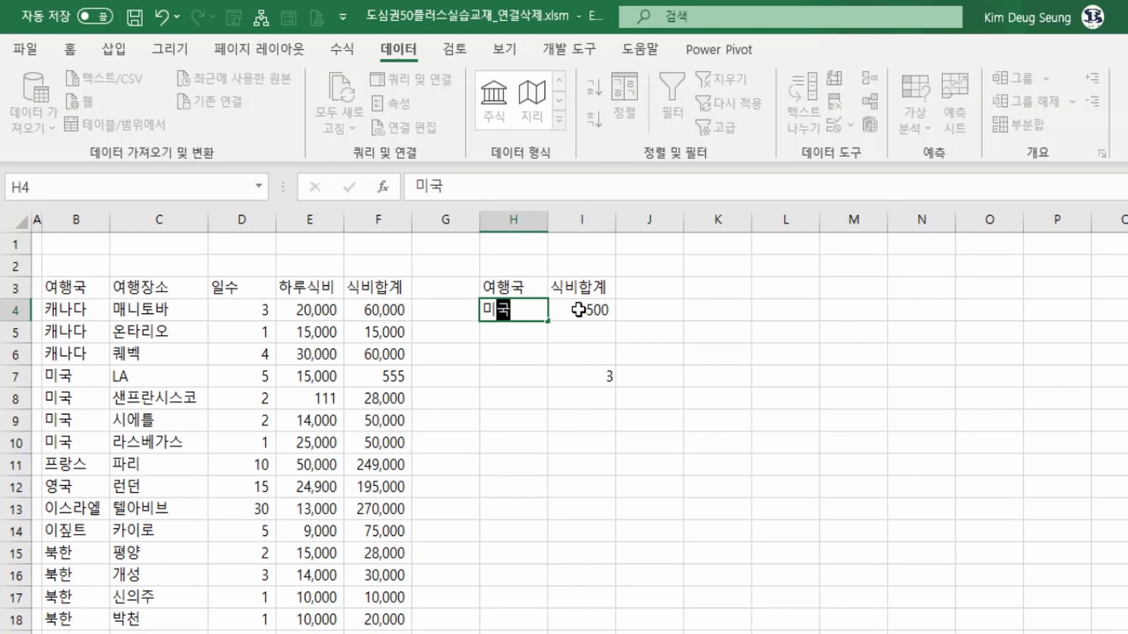
pyautogui.press('Return')
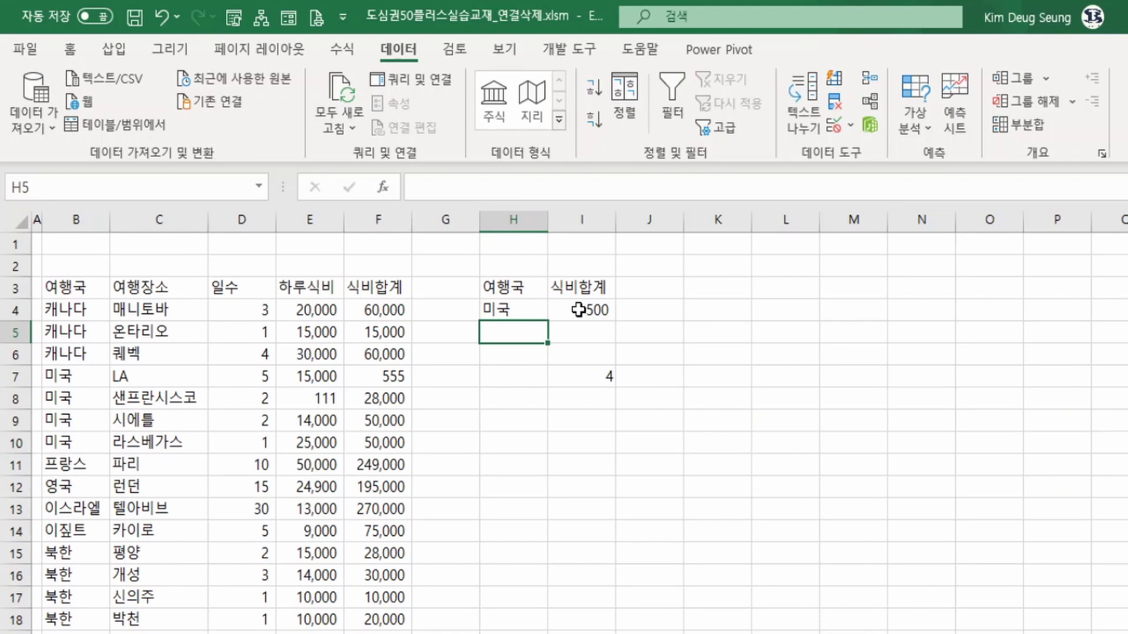
# - Check the 미국 식비합계 values in F7:F10 and set the 식비합계 criterion in I4 to 1000
pyautogui.moveTo(393, 378); pyautogui.dragTo(381, 437)
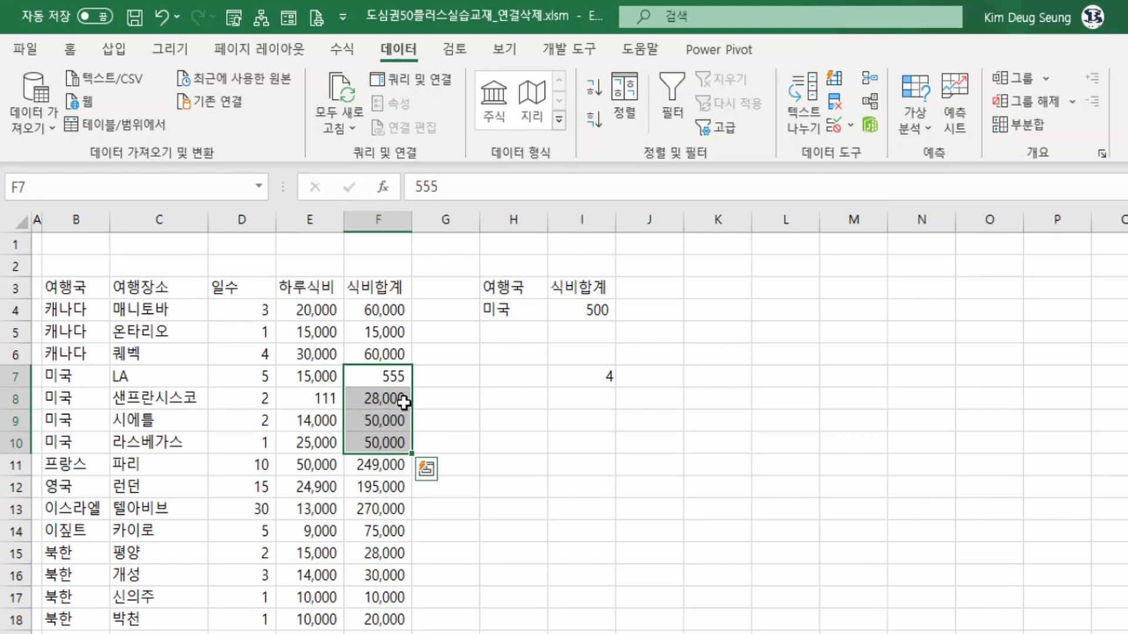
pyautogui.click(571, 309)
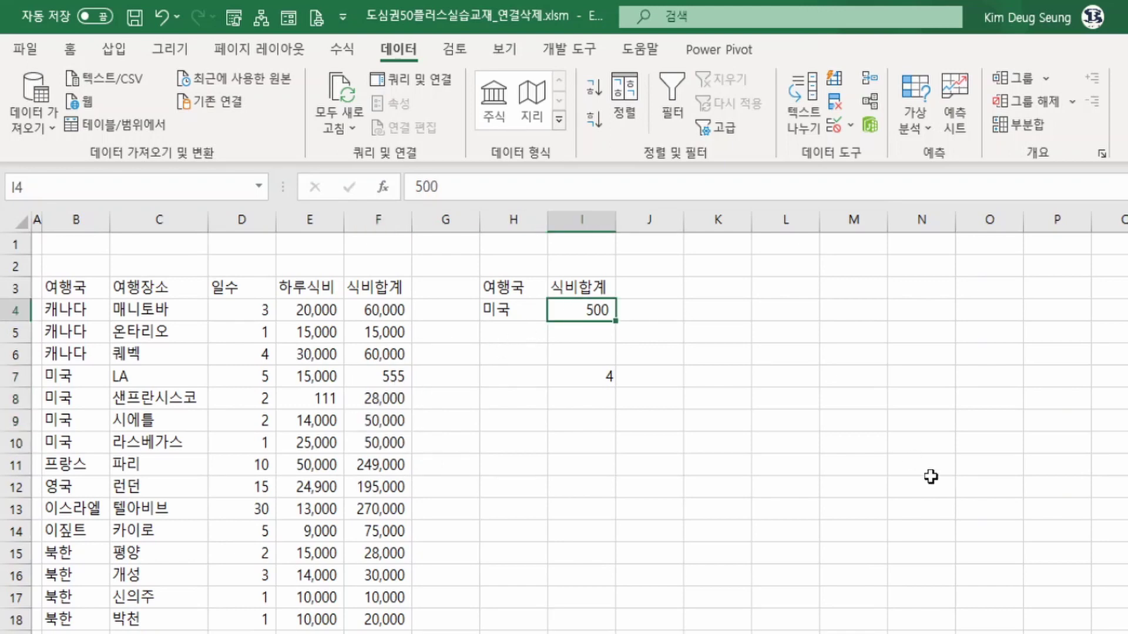
pyautogui.write('1000')
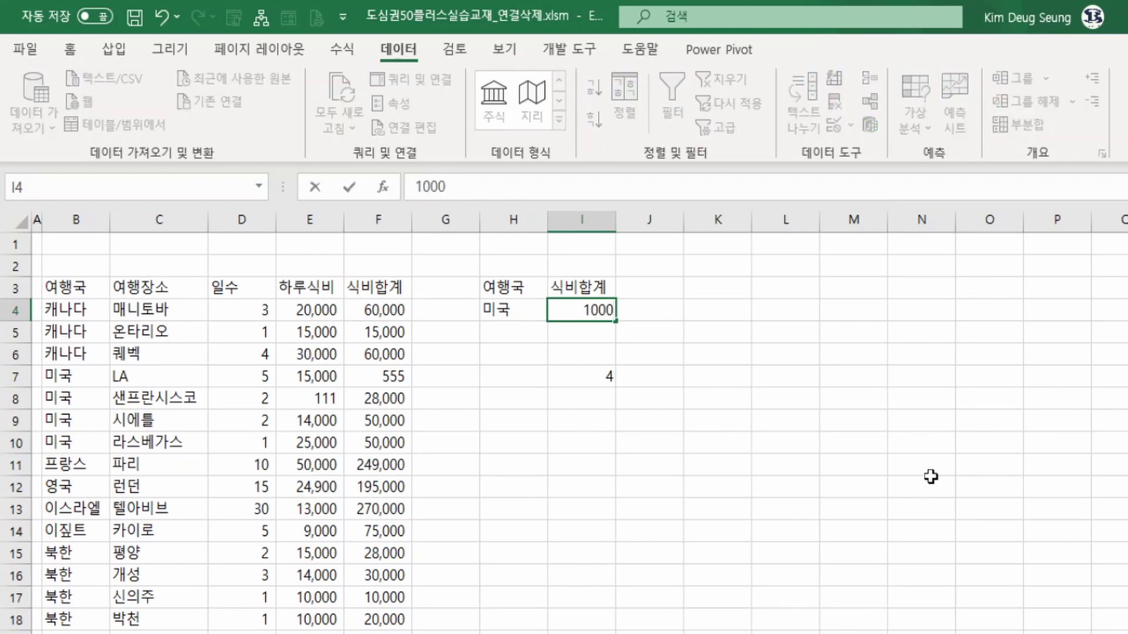
pyautogui.press('Return')
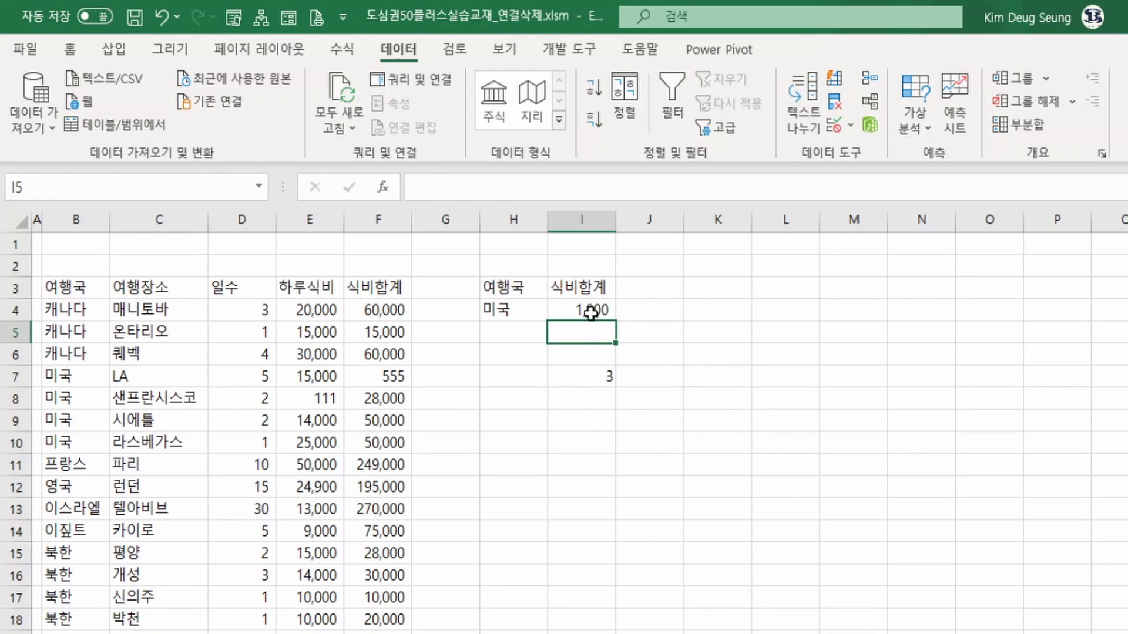
# - Clear the COUNT and FILTER formula from I7 and set the 식비합계 criterion in I4 to >1000
pyautogui.click(589, 373)
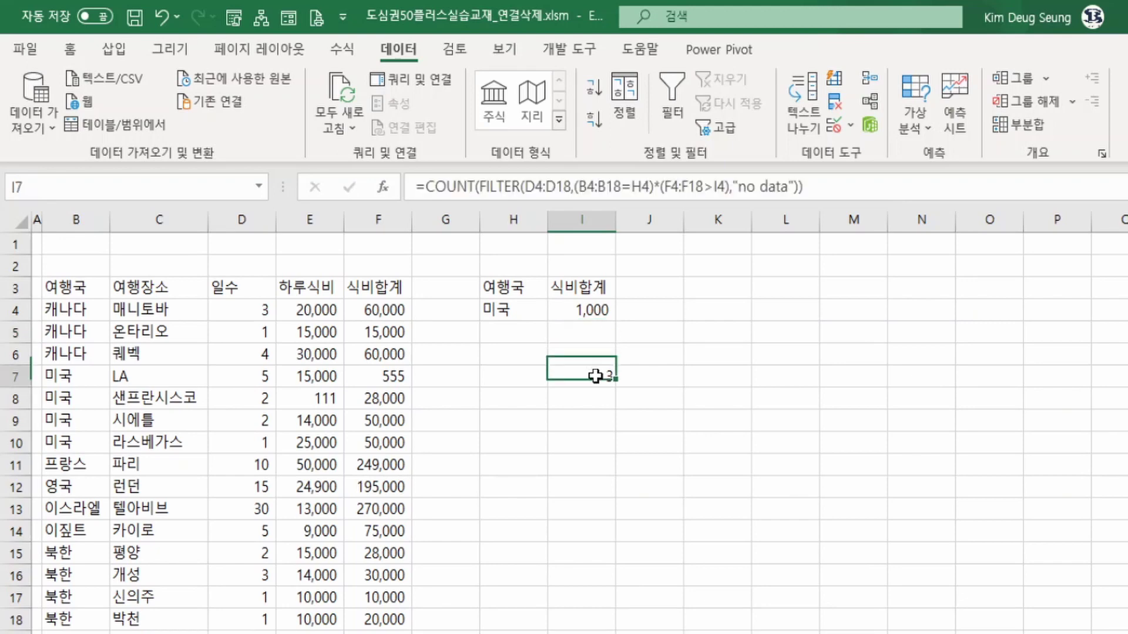
pyautogui.press('Delete')
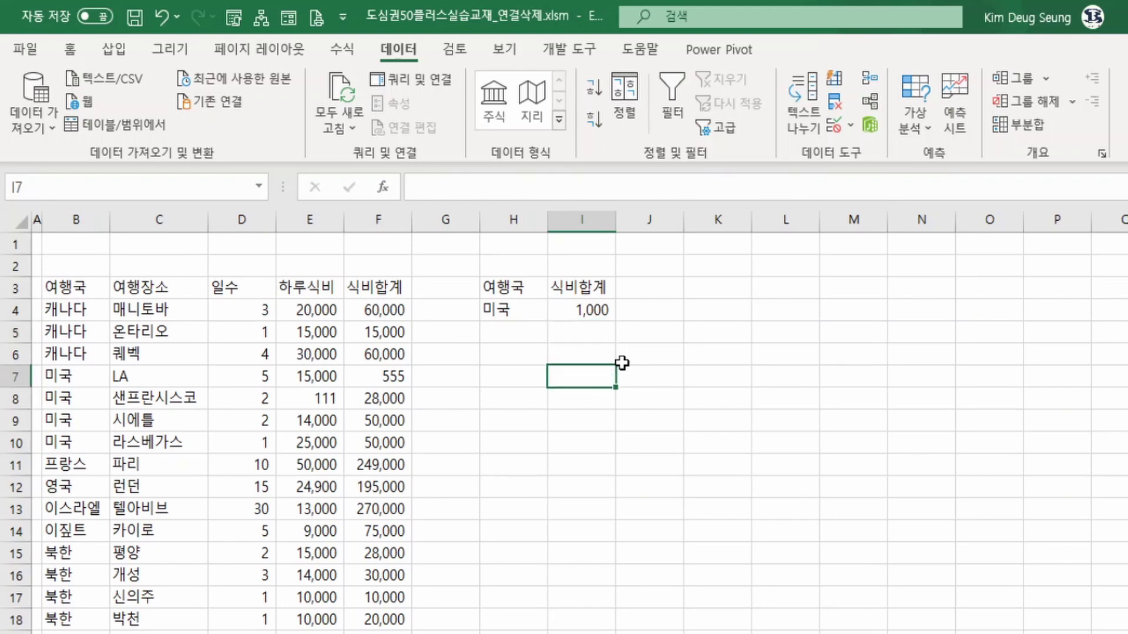
pyautogui.click(601, 303)
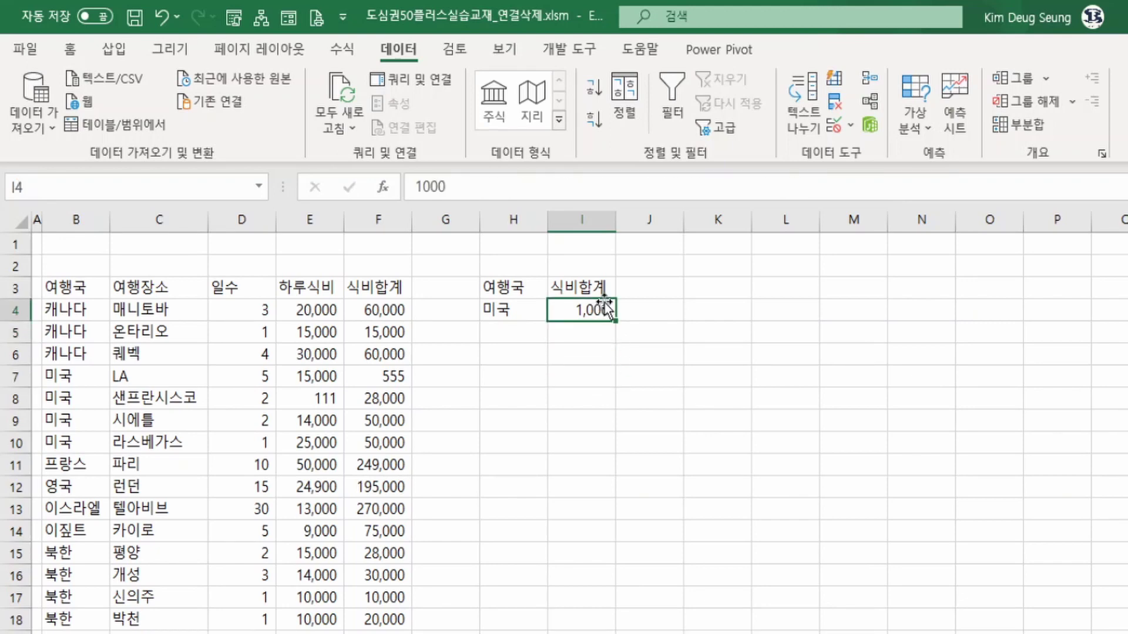
pyautogui.write('>')
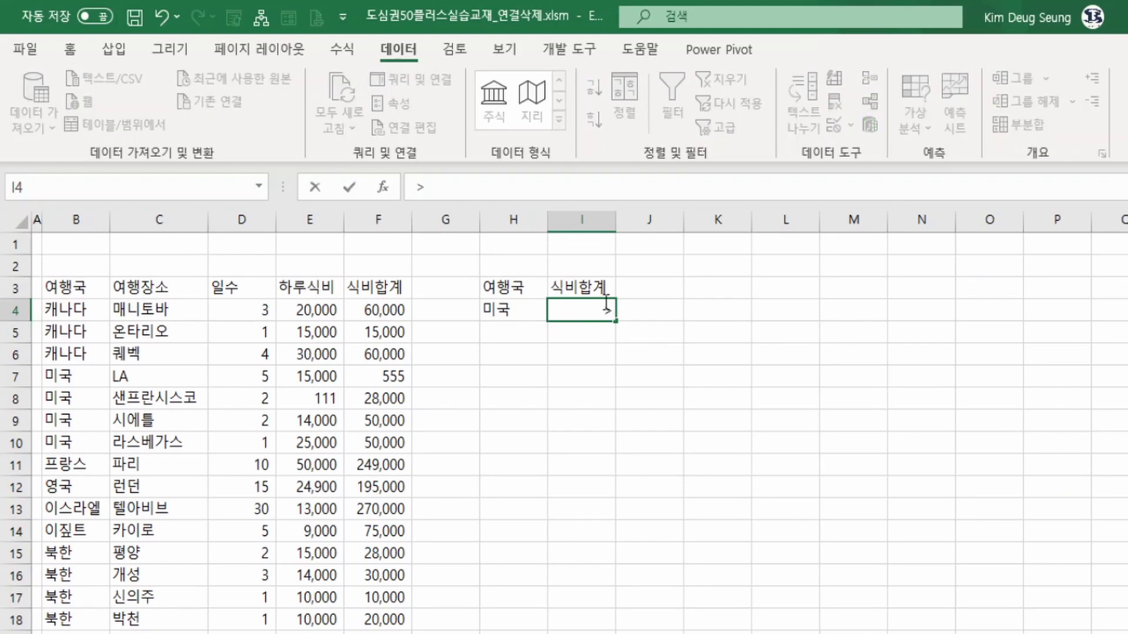
pyautogui.write('1000')
pyautogui.press('Return')
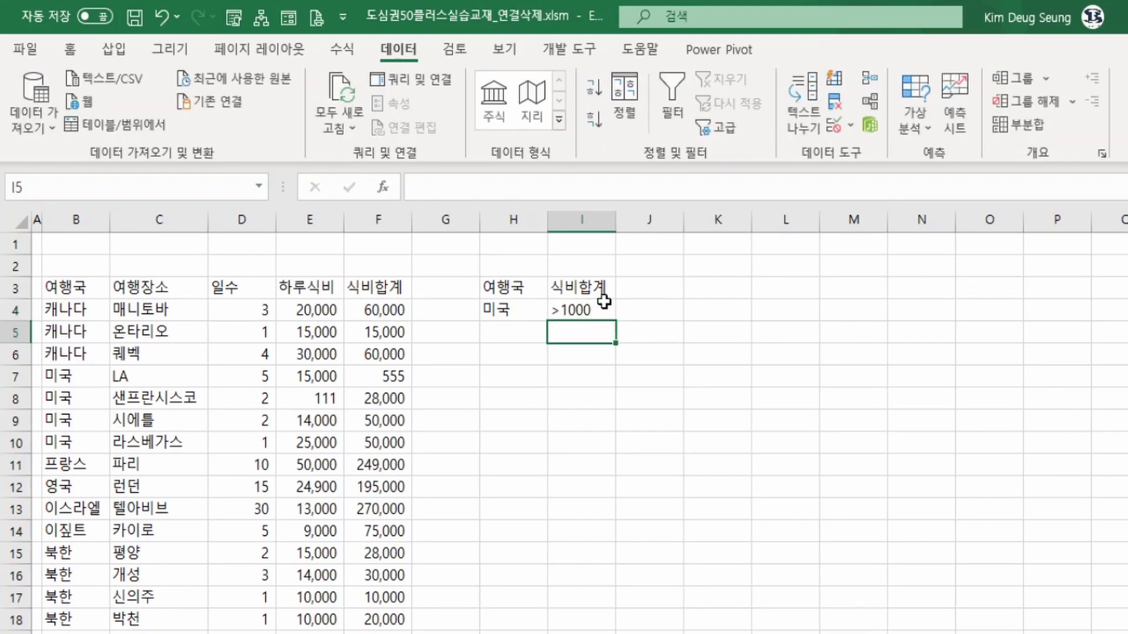
# - Enter a DCOUNT formula in I7 with database B3:F18, field 3 and criteria range H3:I4
pyautogui.press('Down')
pyautogui.press('Down')
pyautogui.write('=')
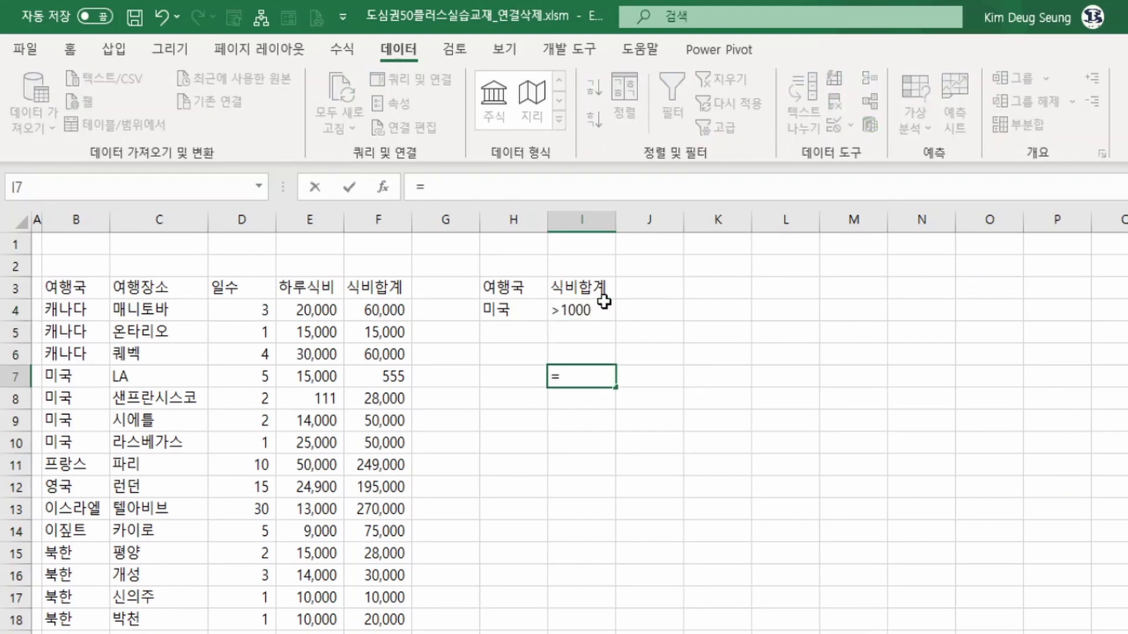
pyautogui.write('d')
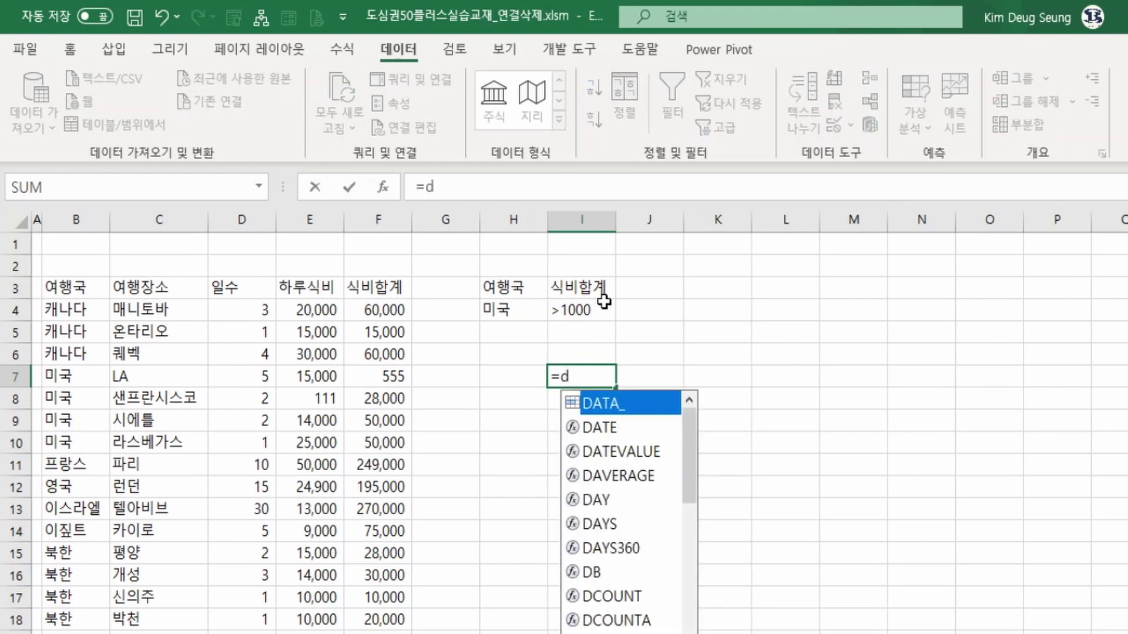
pyautogui.write('count(')
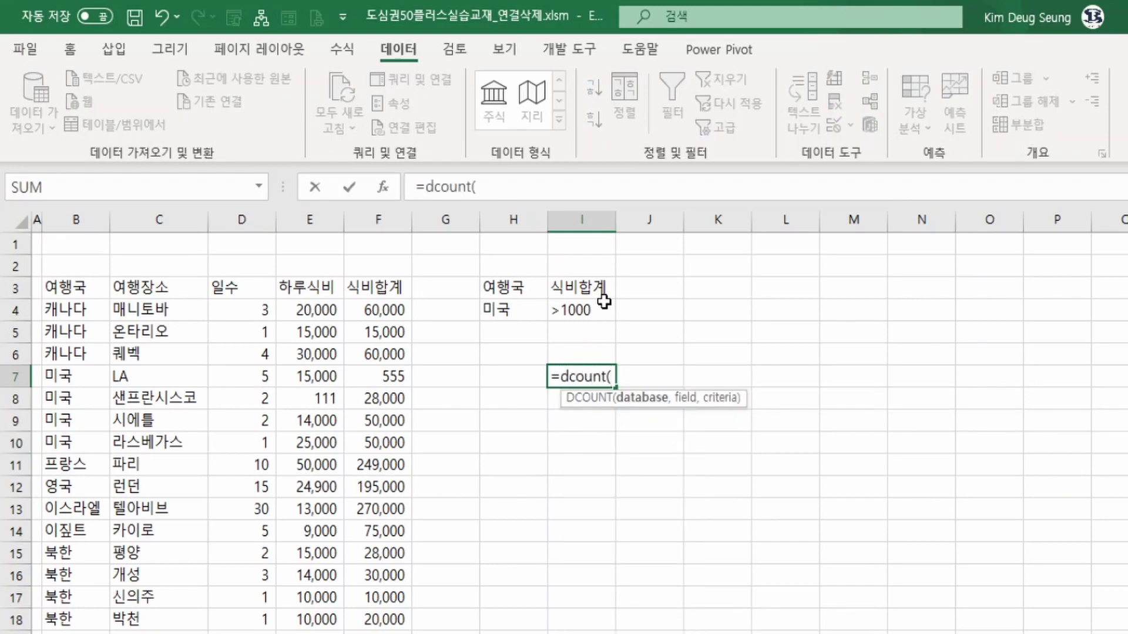
pyautogui.moveTo(101, 289); pyautogui.dragTo(367, 617)
pyautogui.write(',')
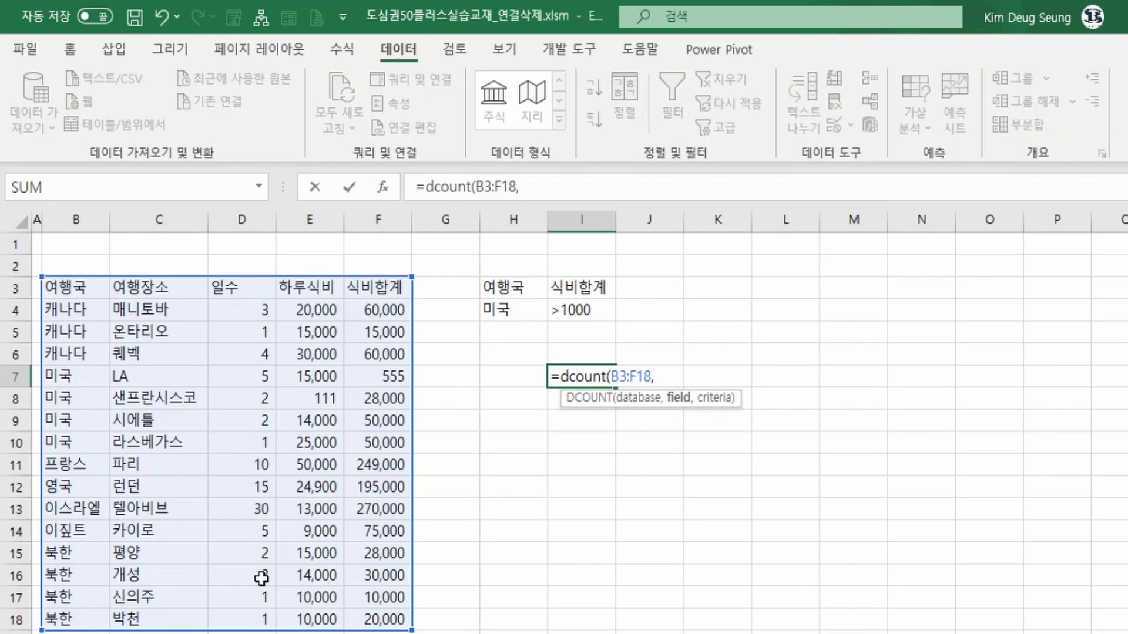
pyautogui.write('3,')
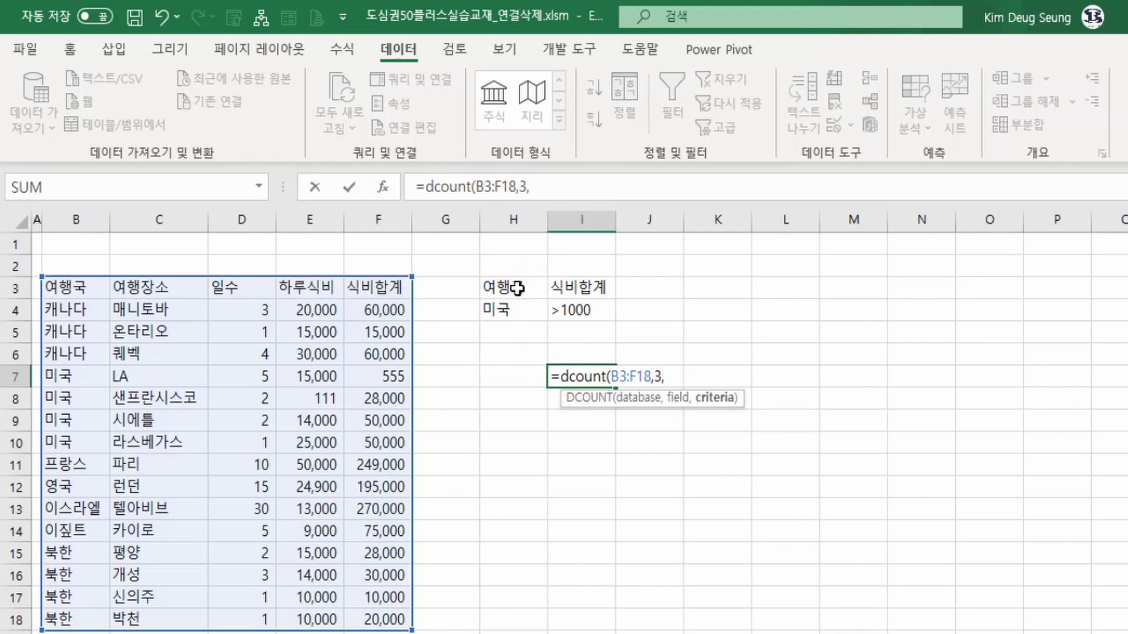
pyautogui.moveTo(517, 288); pyautogui.dragTo(568, 311)
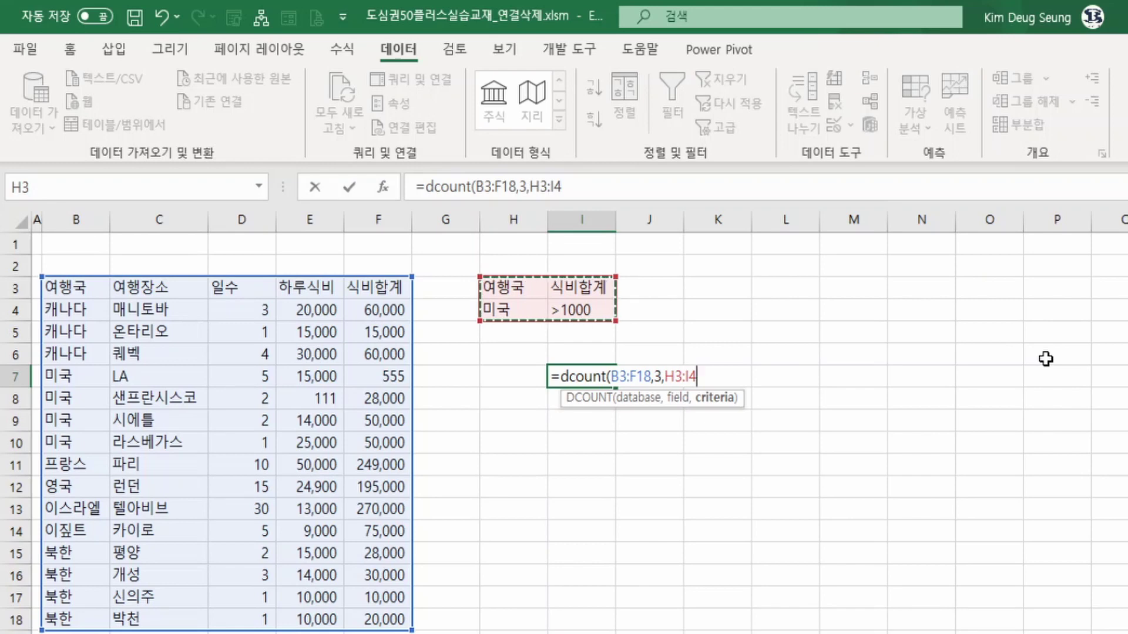
pyautogui.write(')')
pyautogui.press('Return')
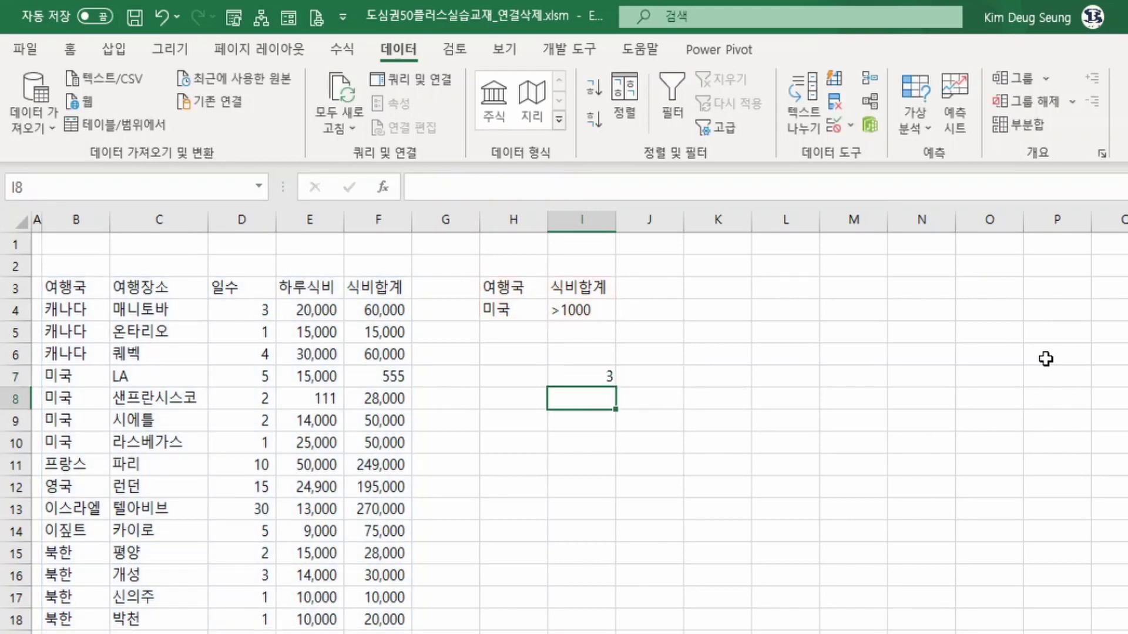